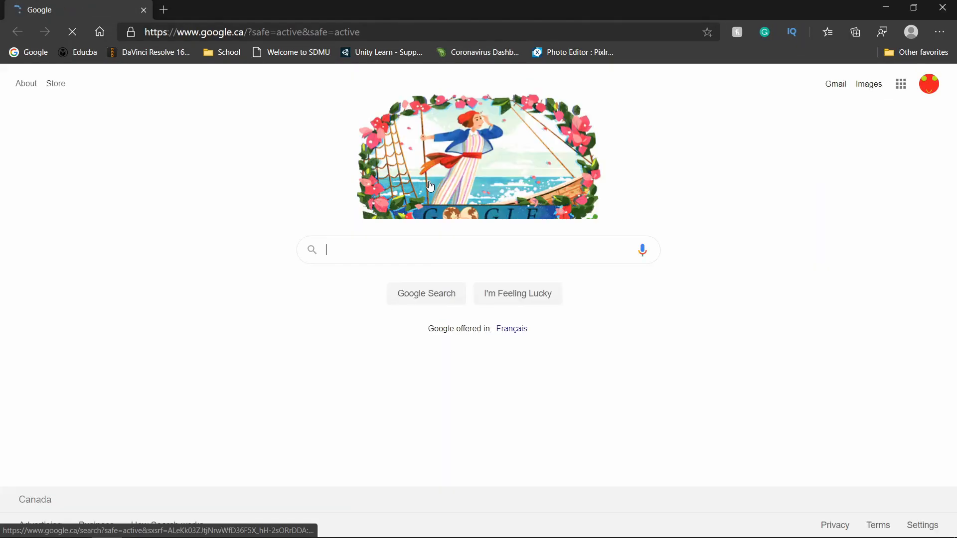
Search the web for Pixlr, open the Pixlr photo editor site and launch the advanced Pixlr E editor.
text(Pixlr)
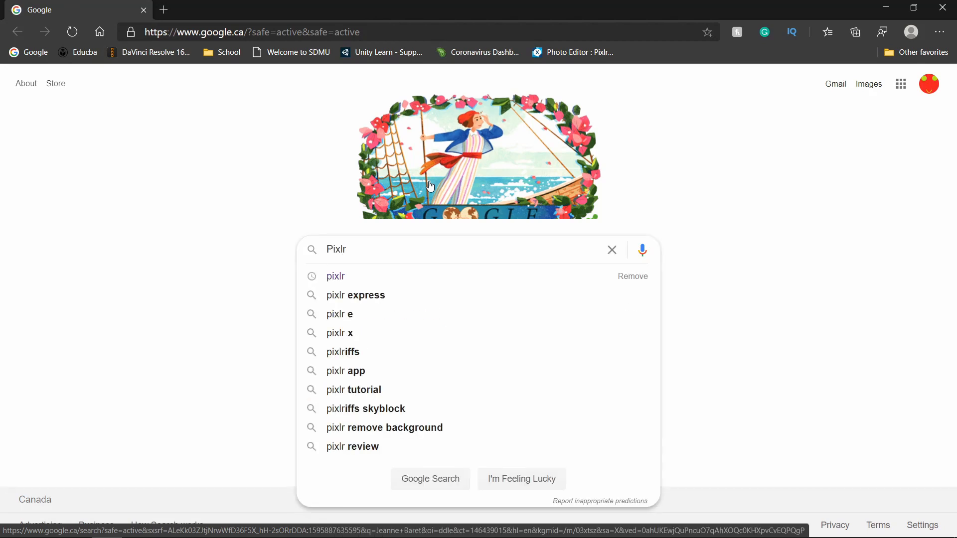
key(Return)
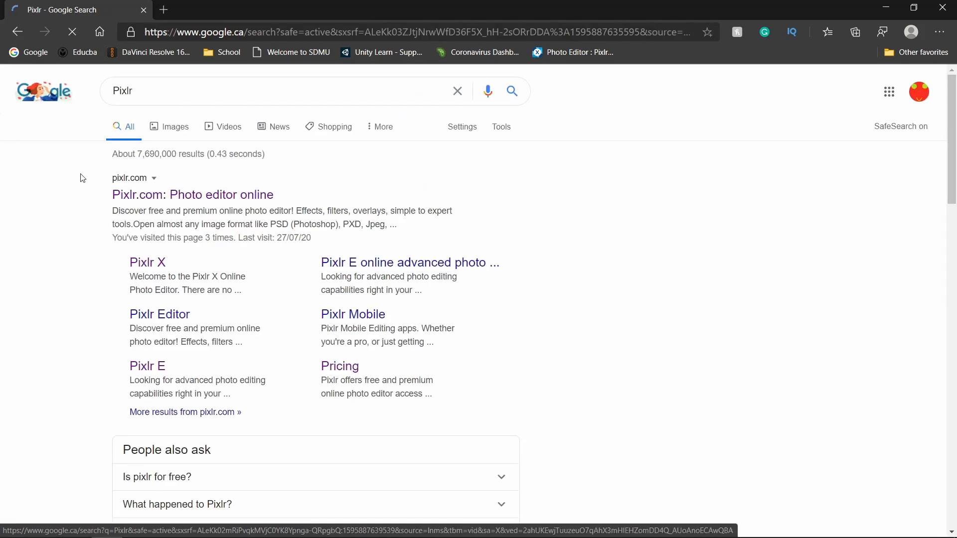
click(145, 197)
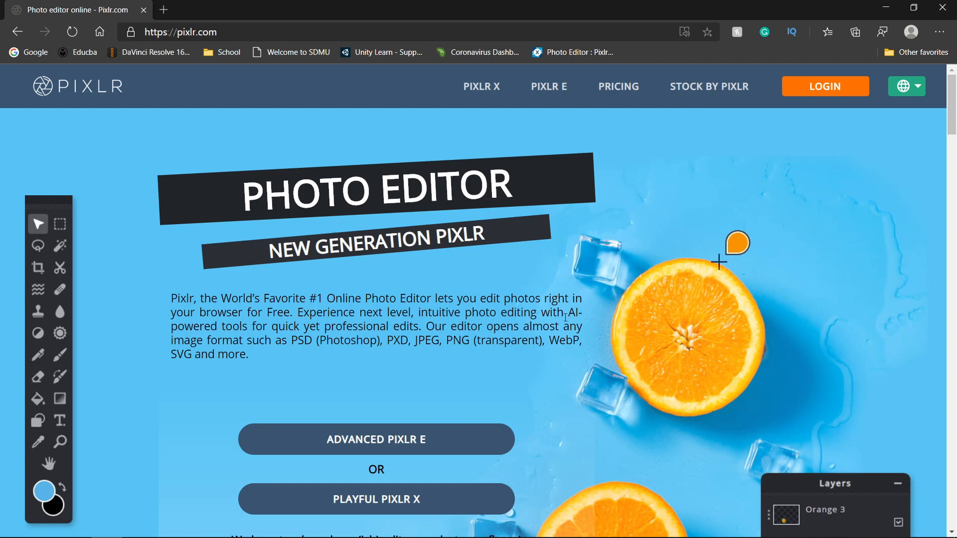
scroll(597, 319, down, 4)
scroll(501, 404, up, 3)
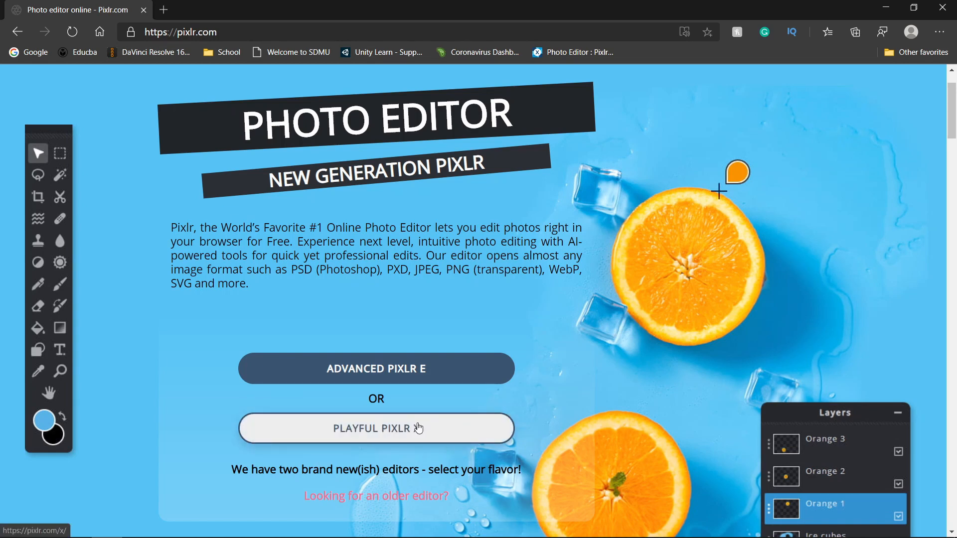
click(436, 371)
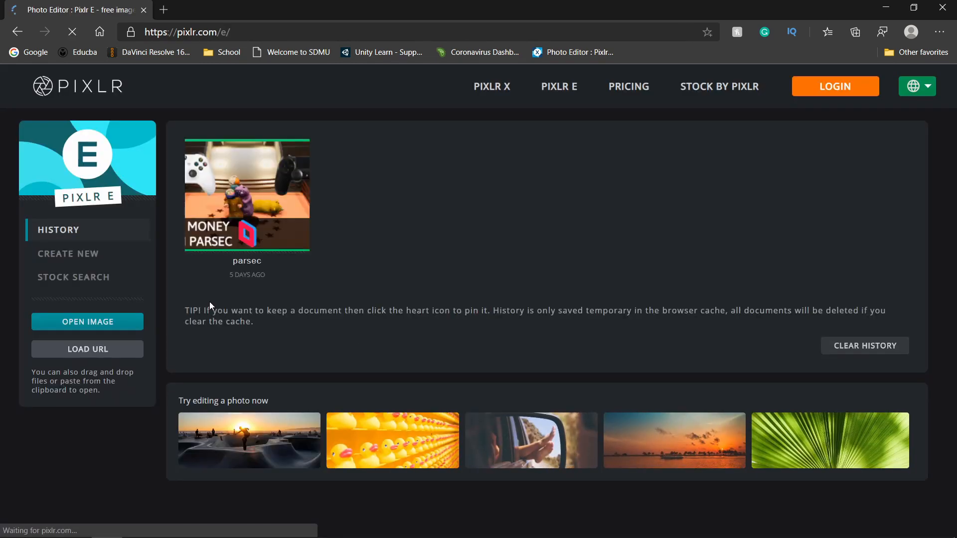
click(231, 200)
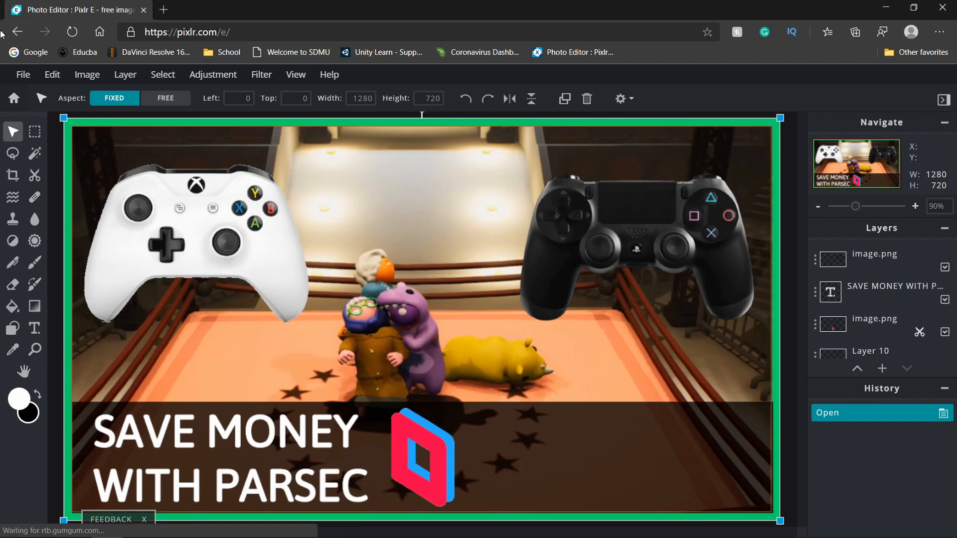
click(17, 32)
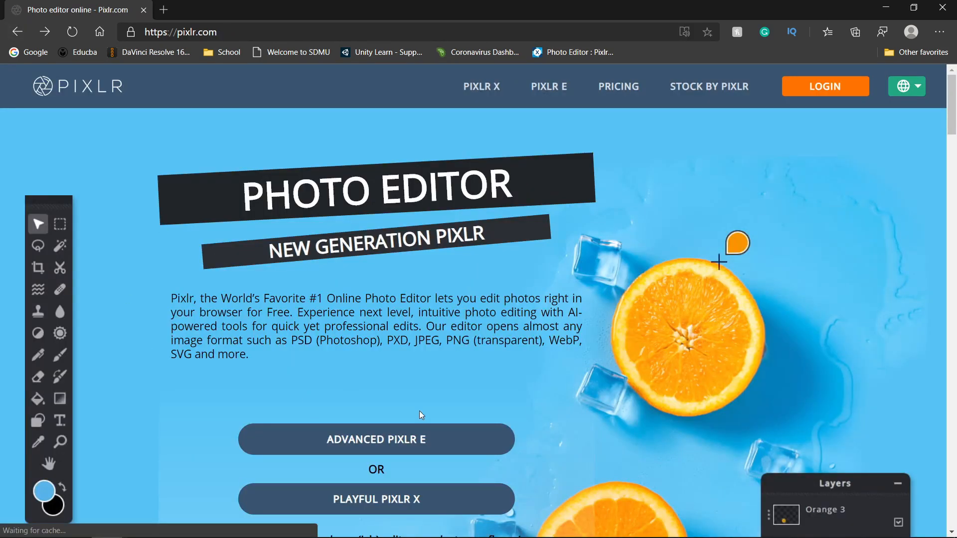
click(389, 441)
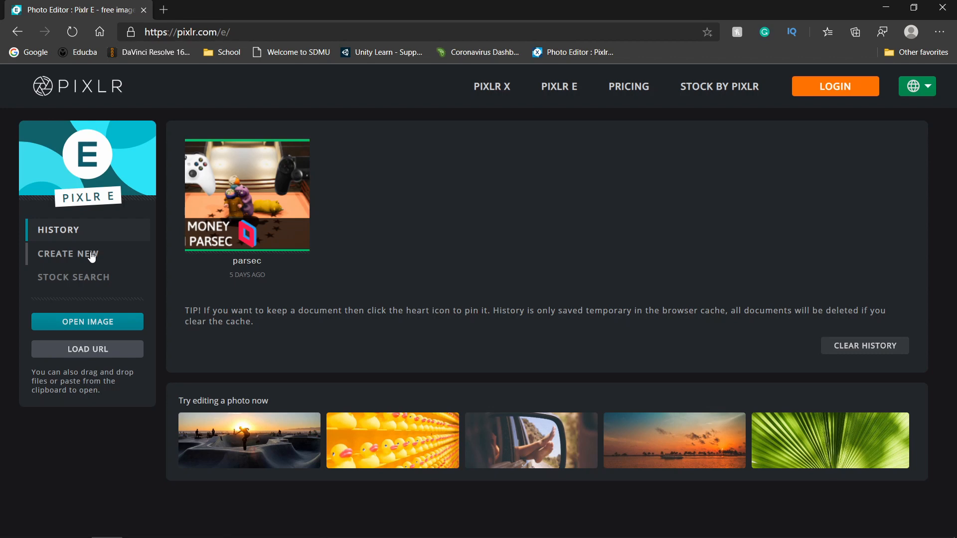
Create a new image named Pixlr from the Web 720p preset at 1280x720.
click(91, 256)
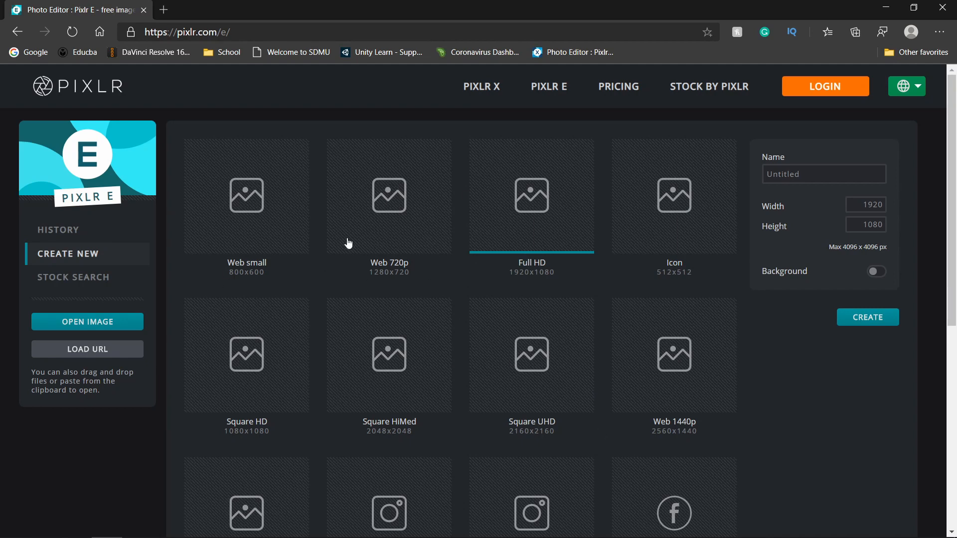
click(372, 230)
click(791, 174)
text(Pixlr)
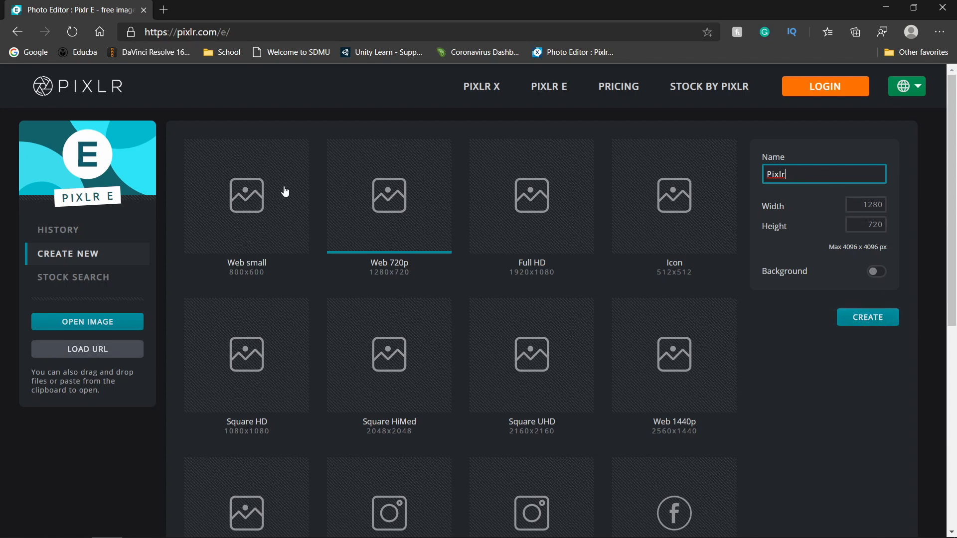
click(884, 316)
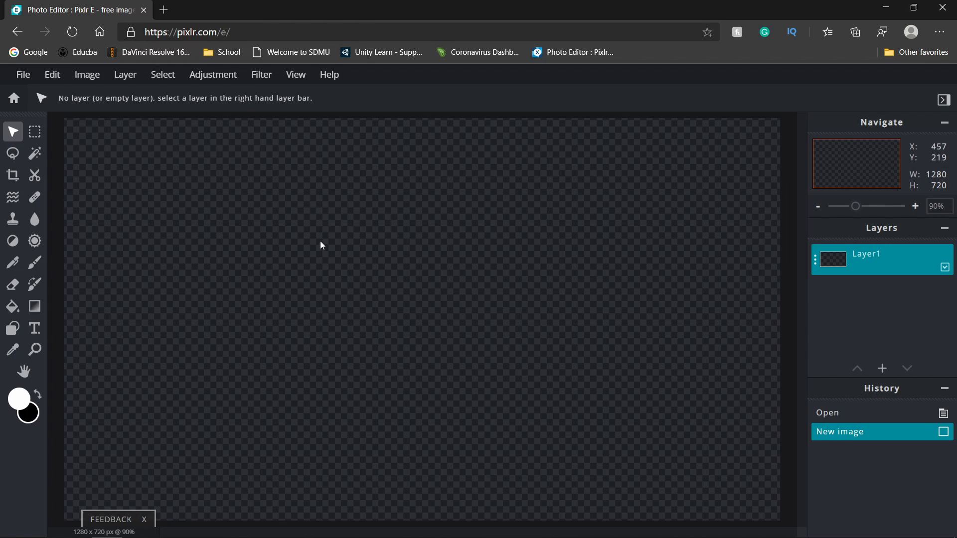
Paste the copied Pixlr homepage screenshot as a new layer and set its transparency to 85.
key(ctrl+v)
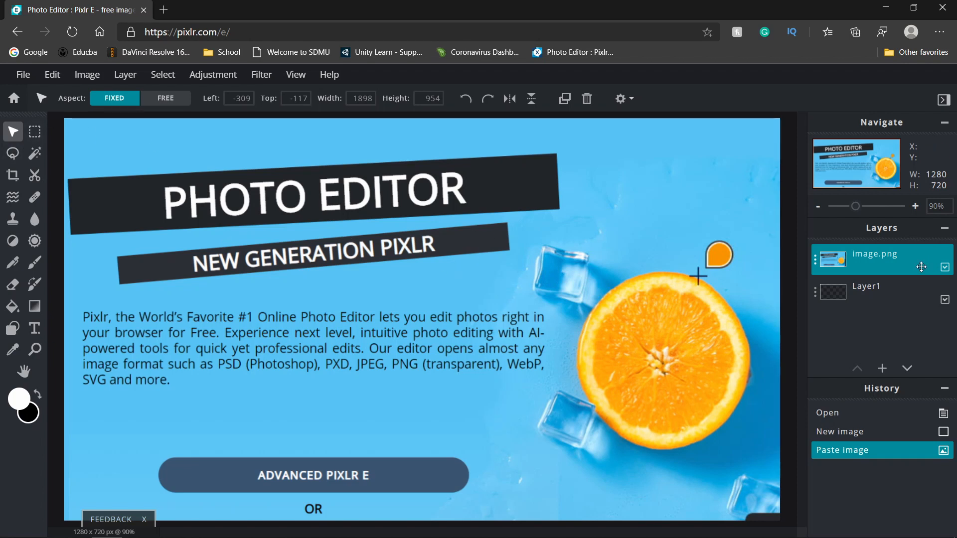
click(815, 260)
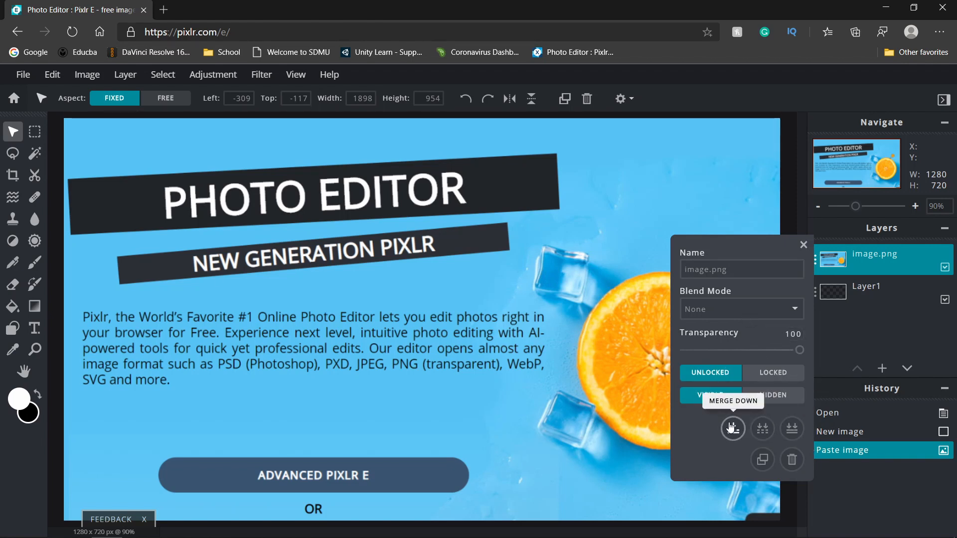
drag(799, 357, 767, 359)
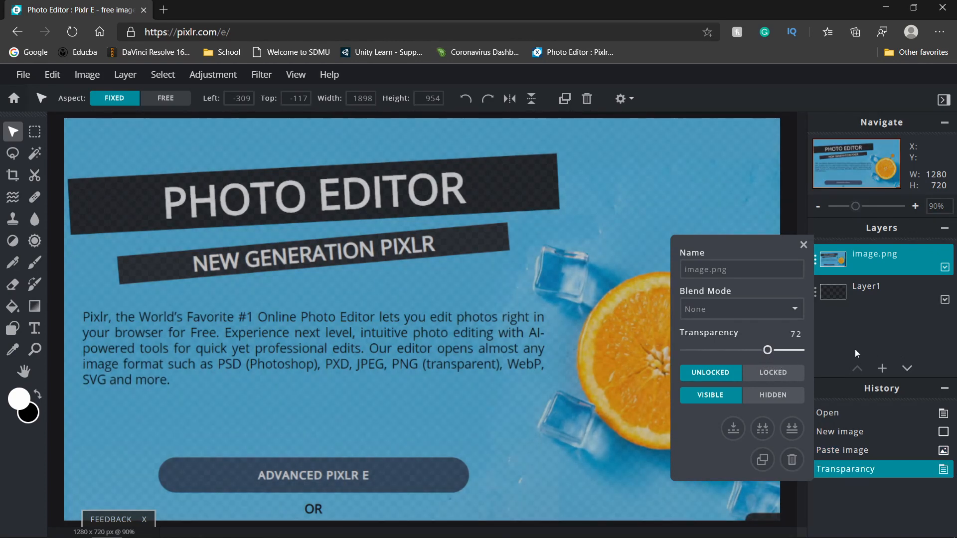
click(803, 245)
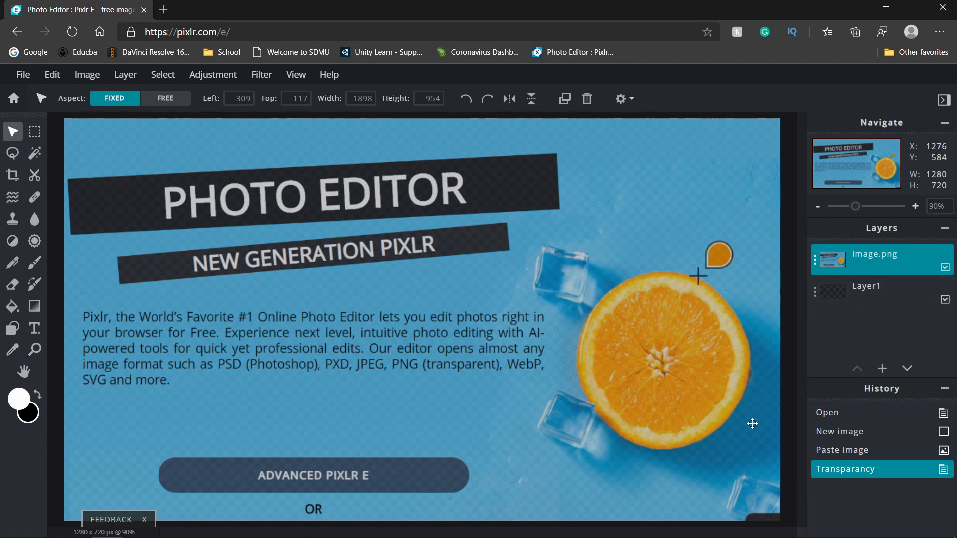
click(815, 271)
drag(768, 352, 783, 349)
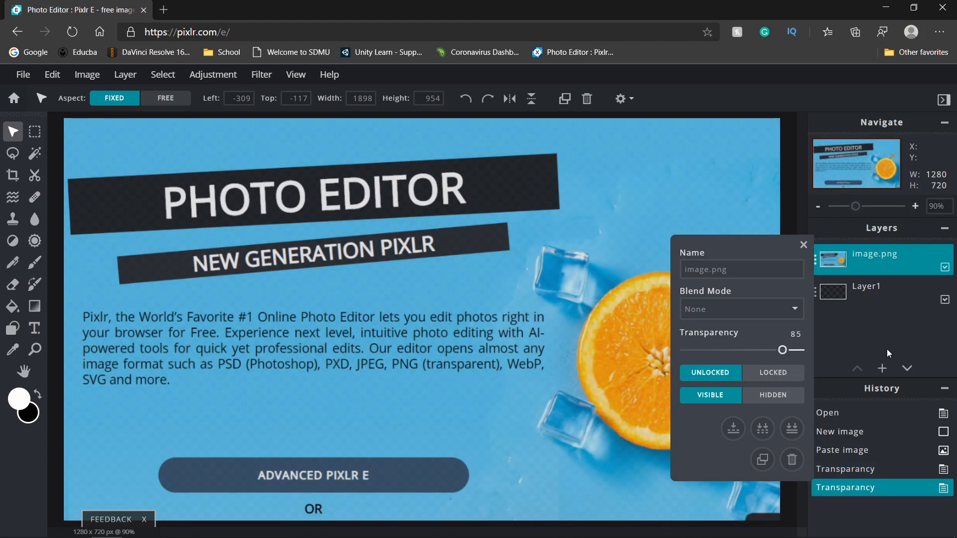
click(803, 244)
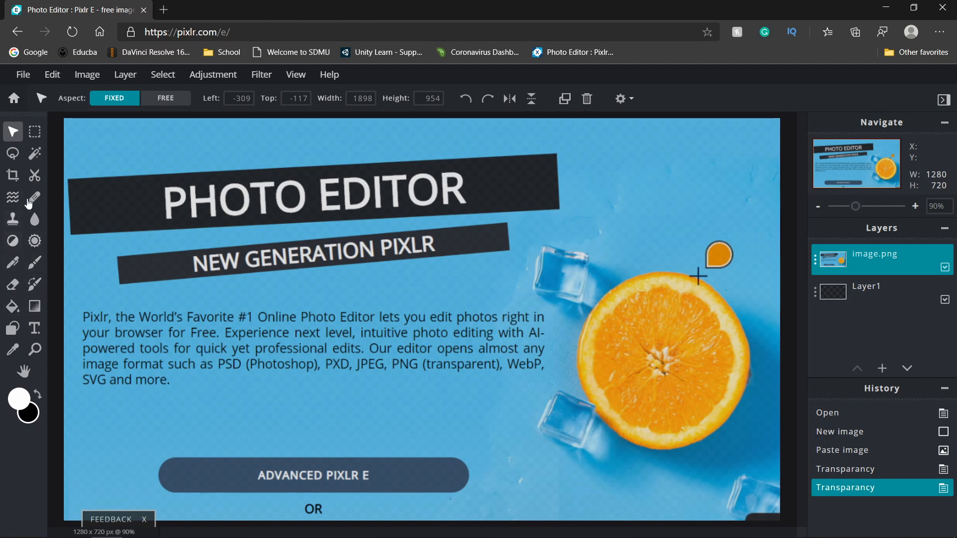
Close the ad banner and add a new text layer to the image with the Text tool.
click(35, 329)
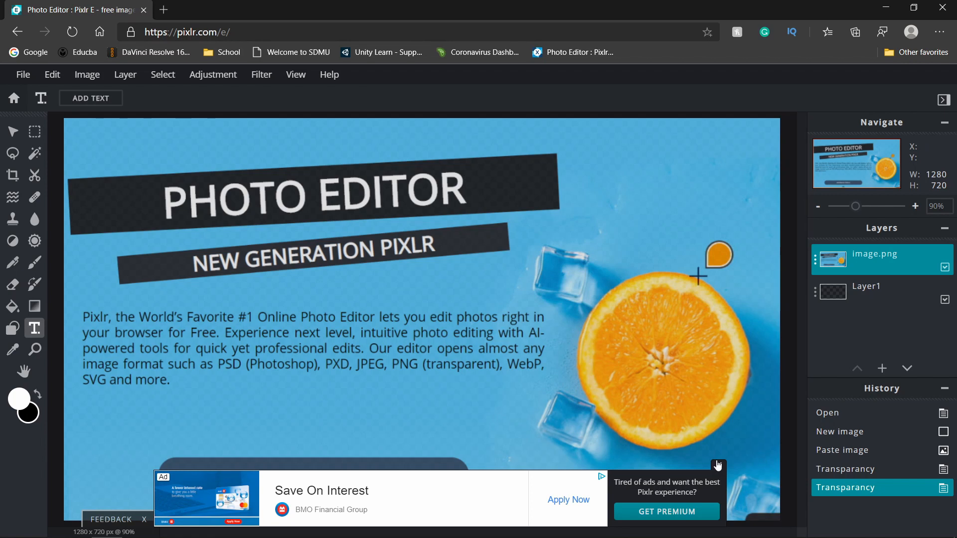
click(718, 465)
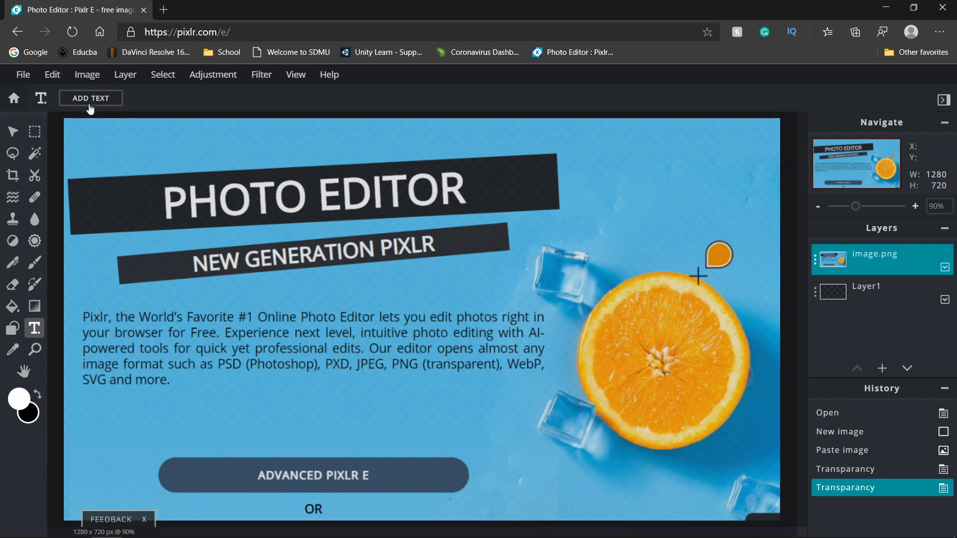
click(90, 106)
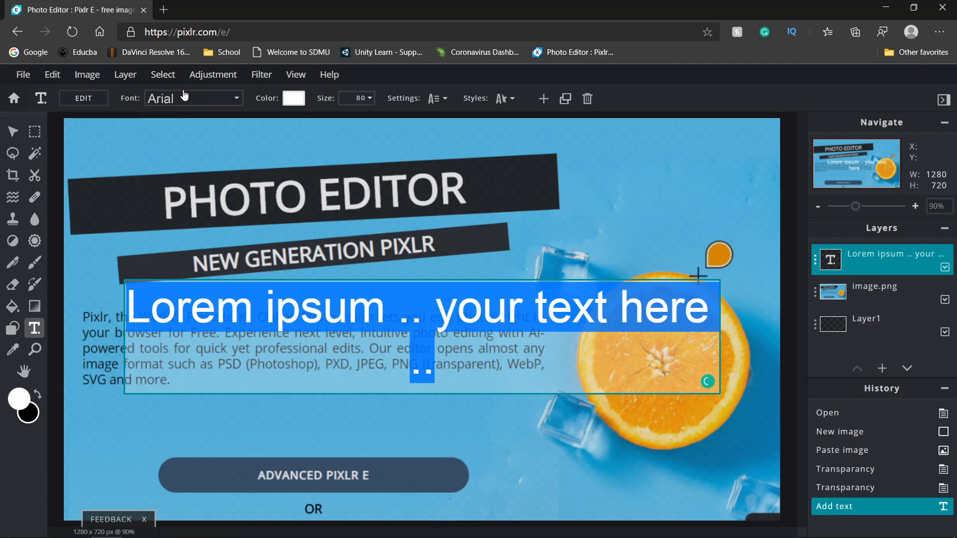
click(227, 102)
click(226, 104)
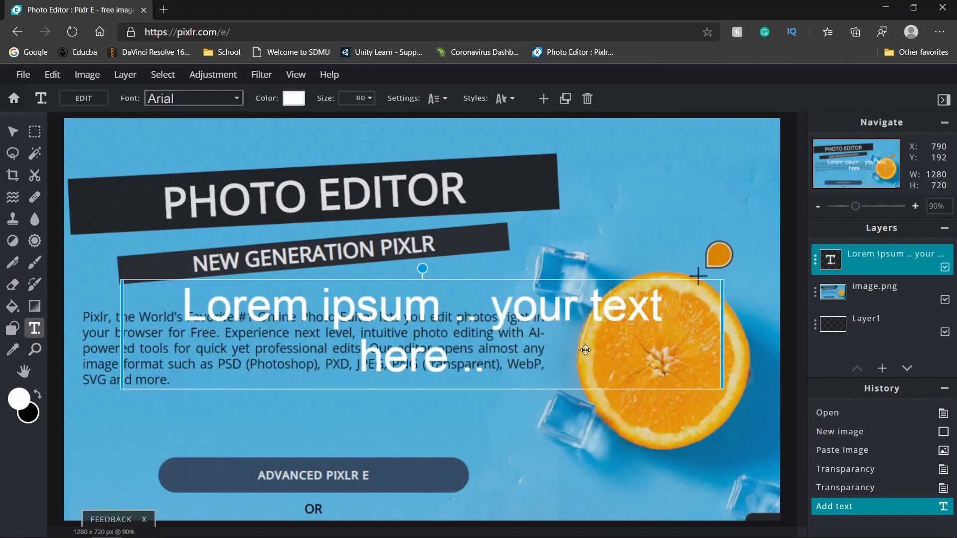
click(498, 358)
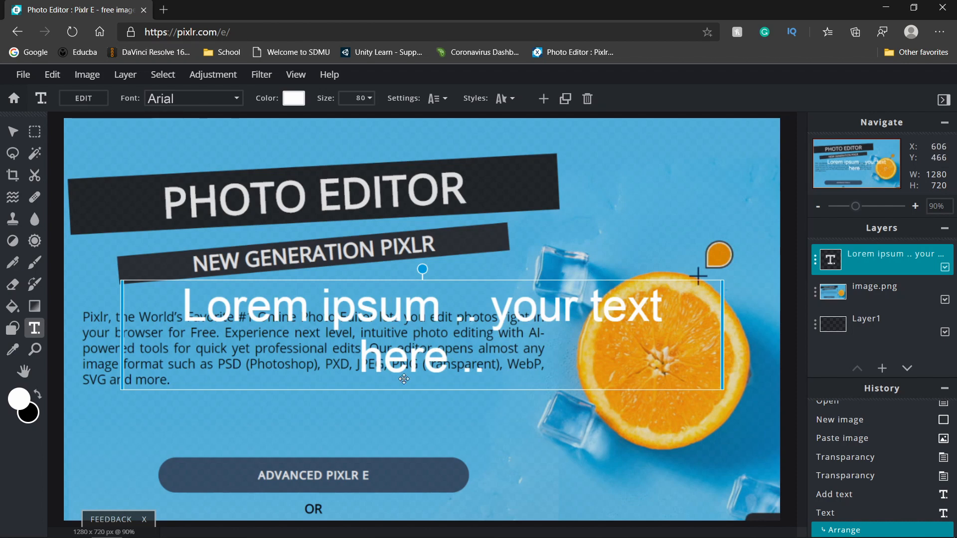
Replace the placeholder text with "Photoshop Alternative" and move it between the paragraph and the ADVANCED PIXLR E graphic.
double_click(429, 357)
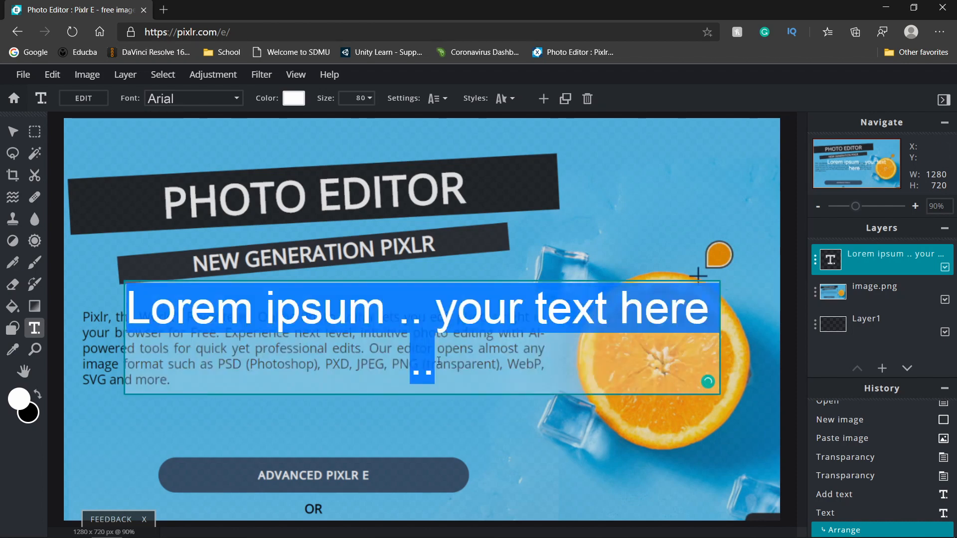
key(BackSpace)
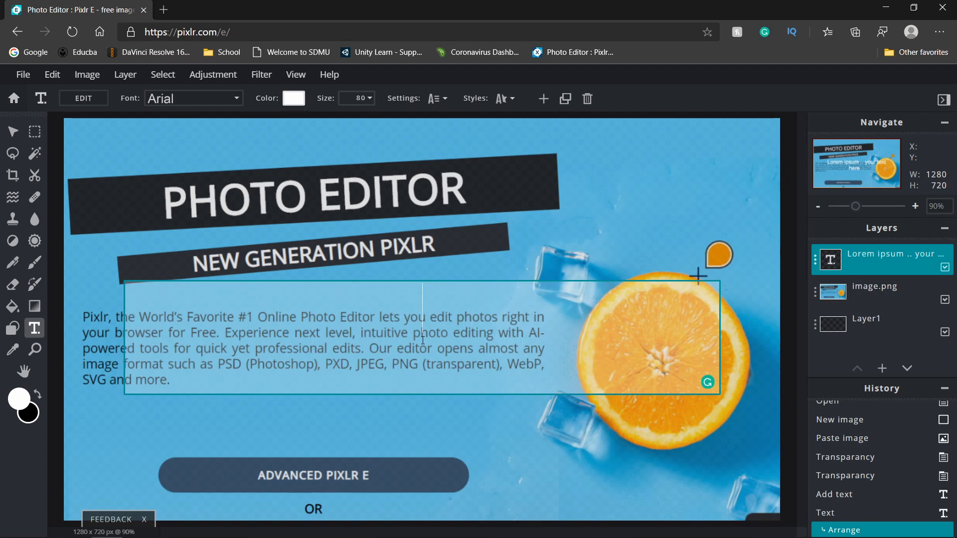
text(Phoy)
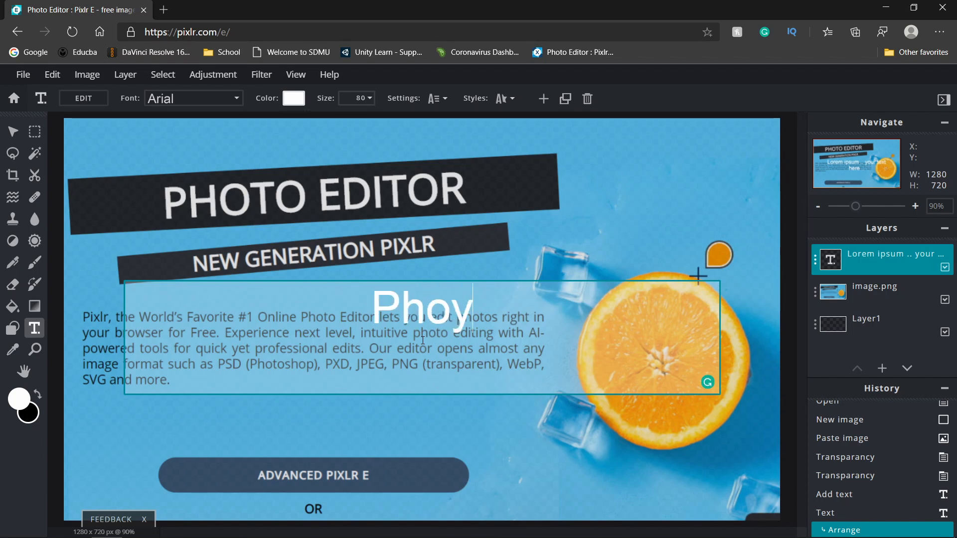
key(BackSpace)
text(toshop A)
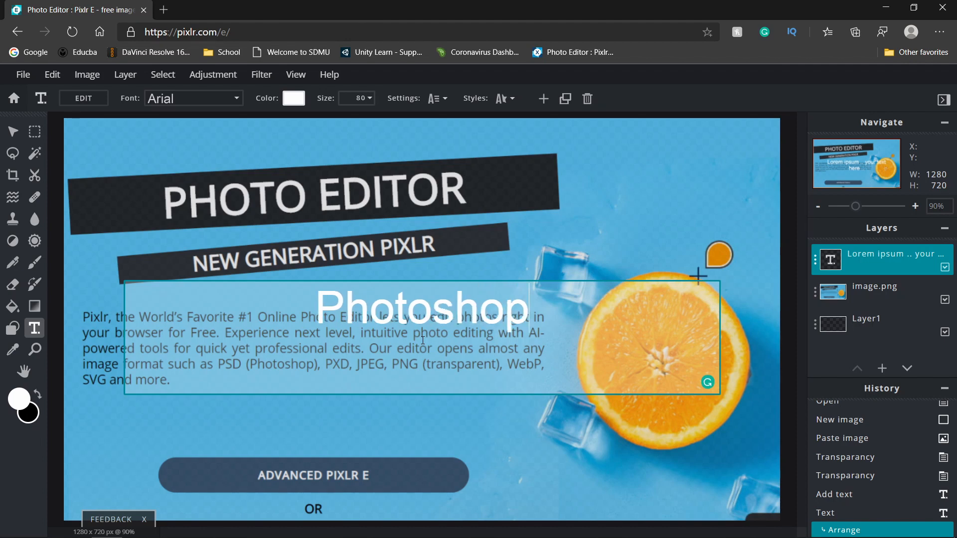
text(e)
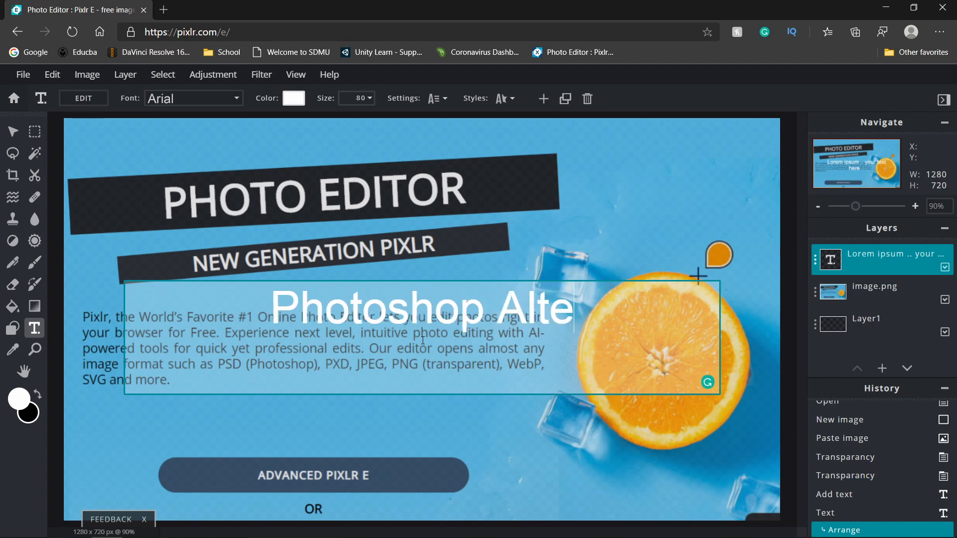
text(rnative)
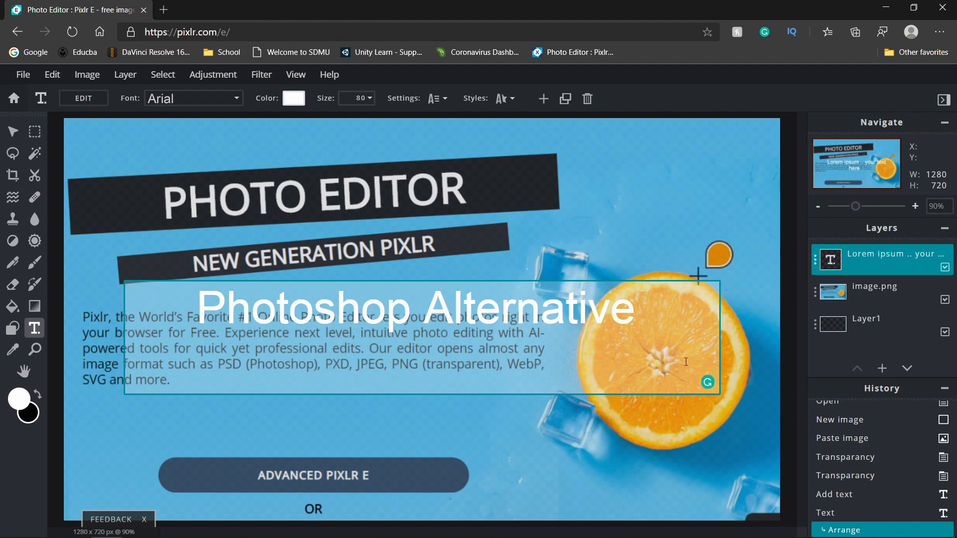
click(641, 404)
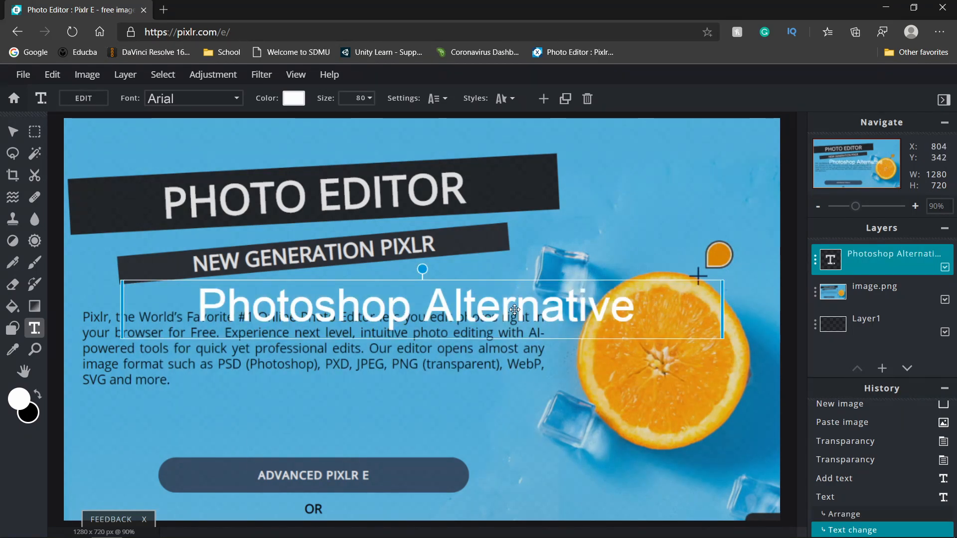
drag(516, 306, 500, 411)
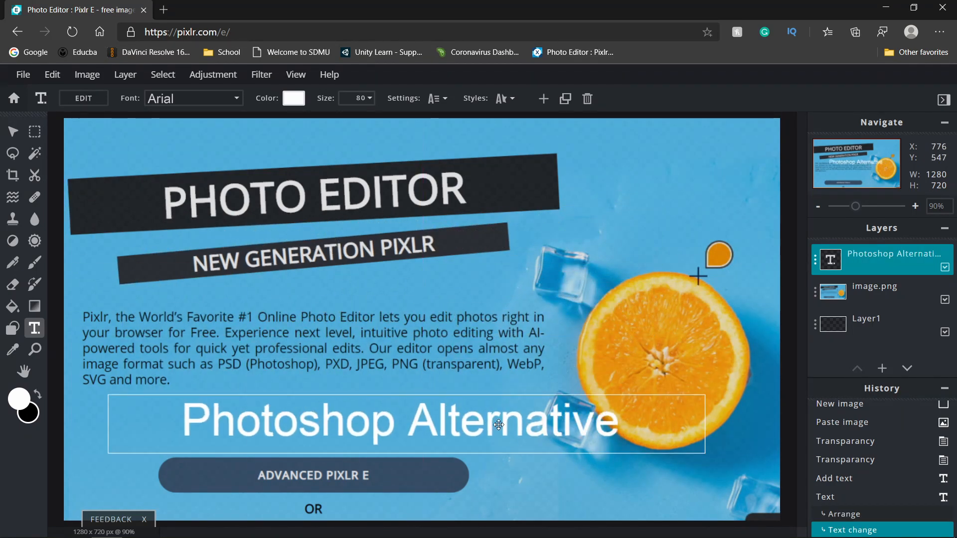
Color the "Photoshop Alternative" text black (#000000) and narrow its text box from the right edge to fit the words.
triple_click(579, 414)
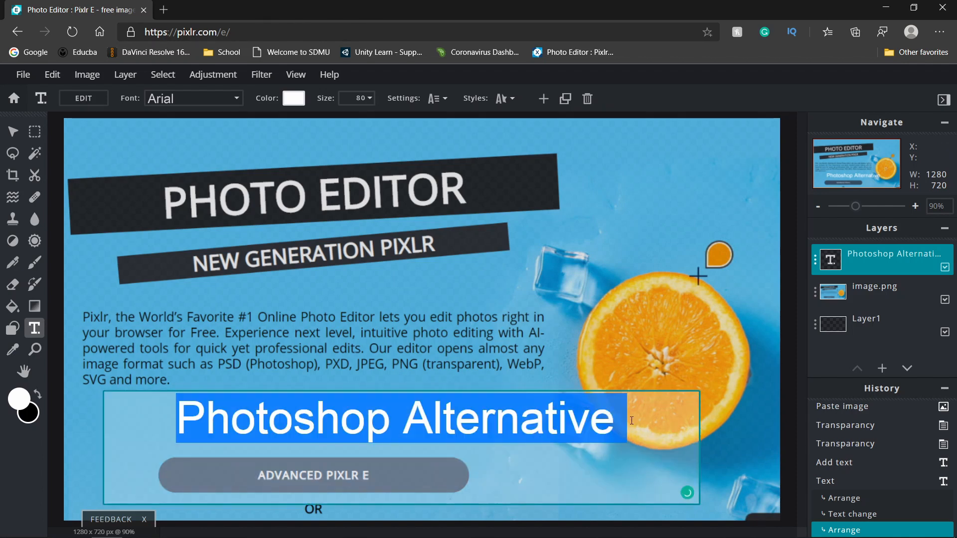
click(287, 102)
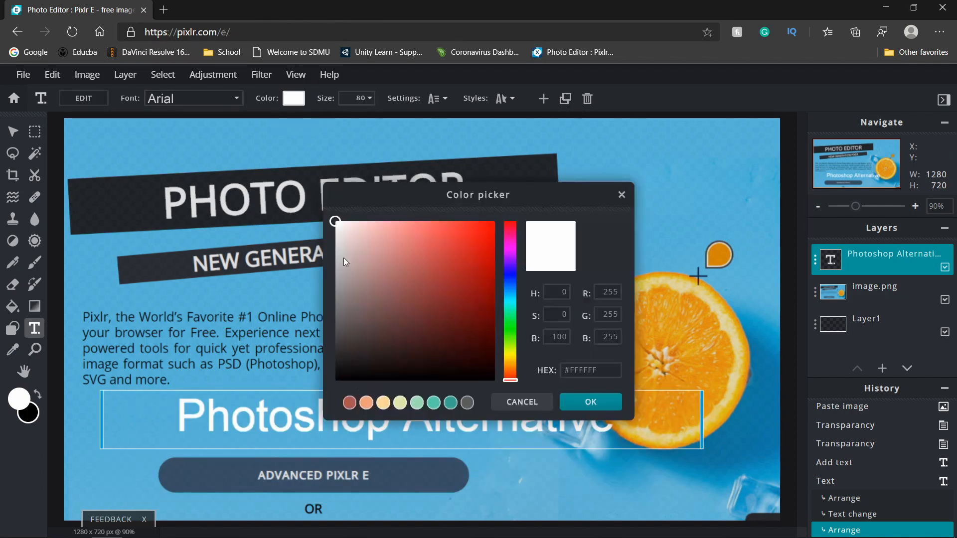
click(353, 367)
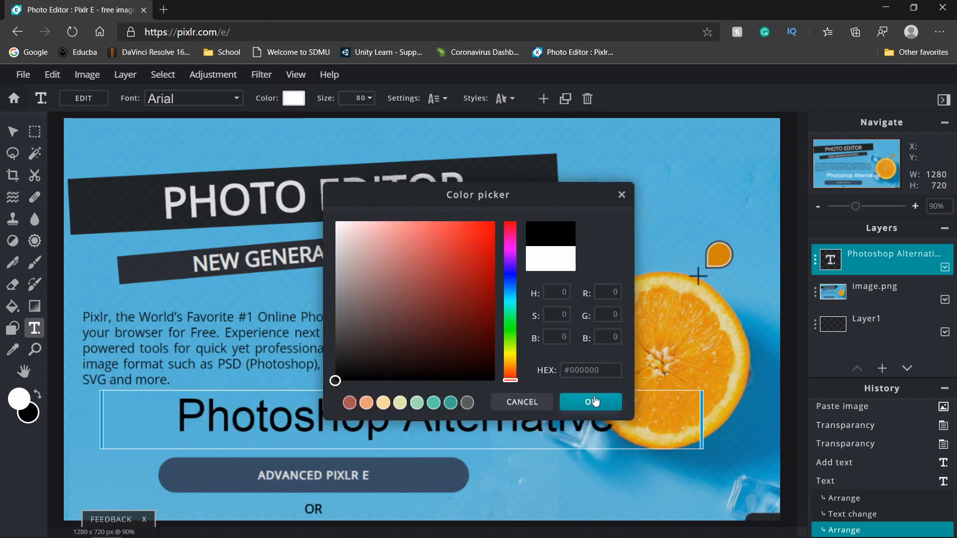
click(590, 402)
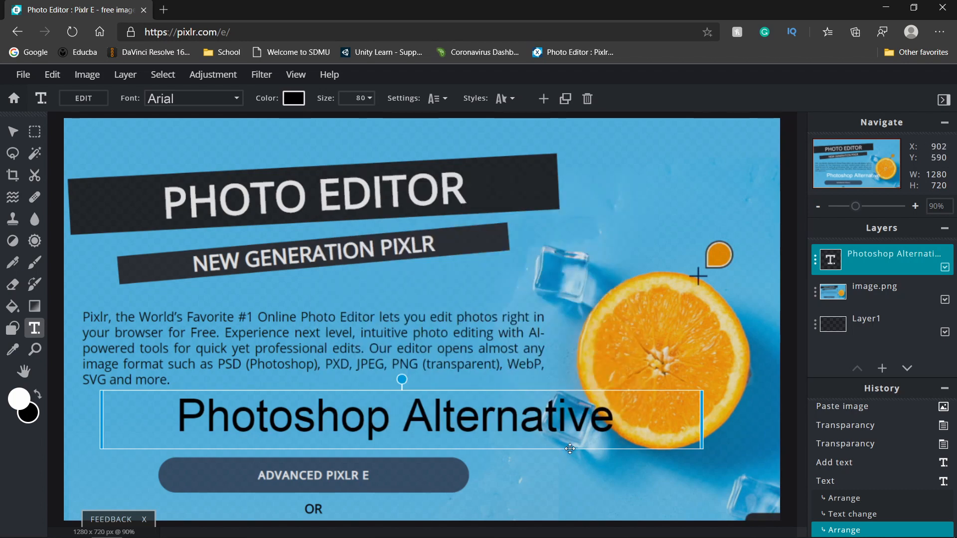
drag(707, 418, 588, 410)
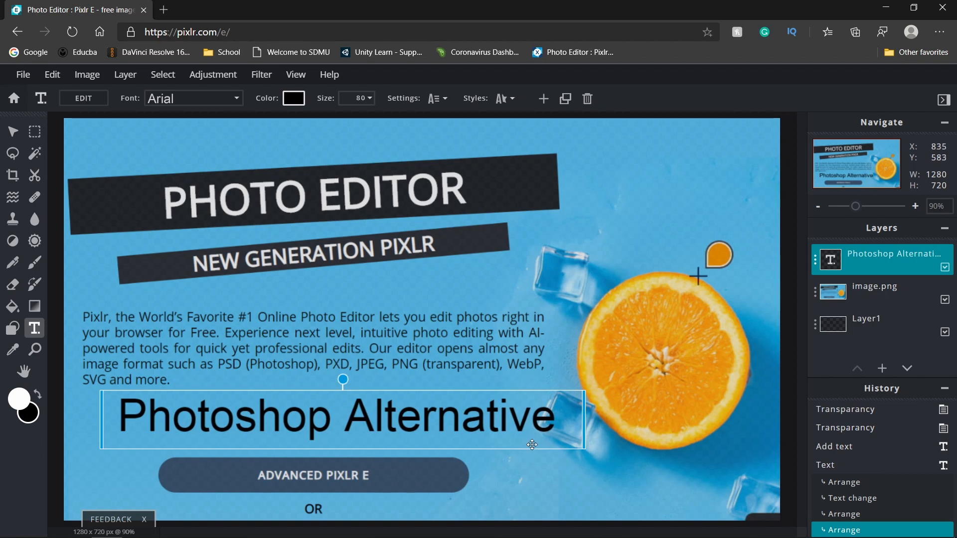
Move the "Photoshop Alternative" text down onto the ADVANCED PIXLR E graphic and change its font to BEBASNEUE.
drag(531, 447, 505, 485)
click(666, 463)
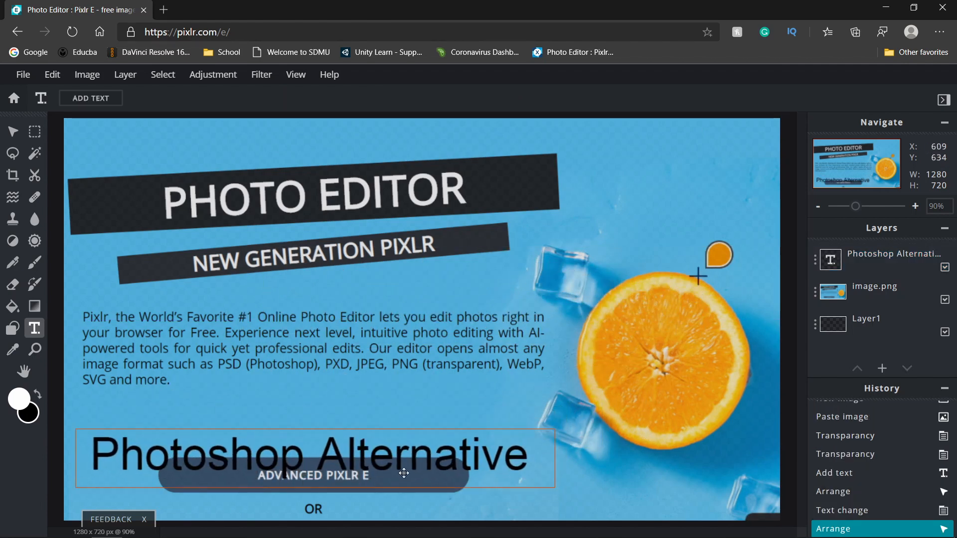
click(401, 466)
click(233, 98)
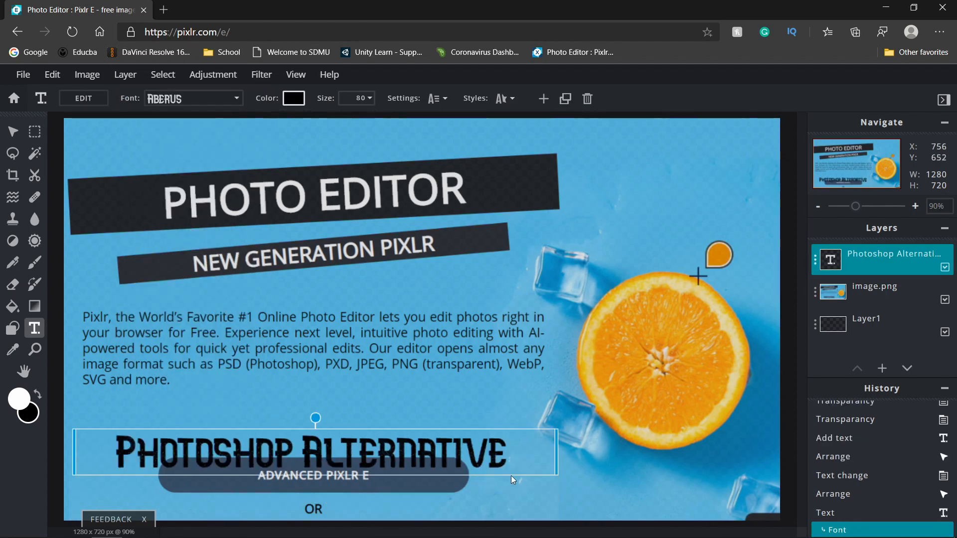
click(233, 98)
scroll(221, 244, down, 2)
scroll(221, 244, down, 4)
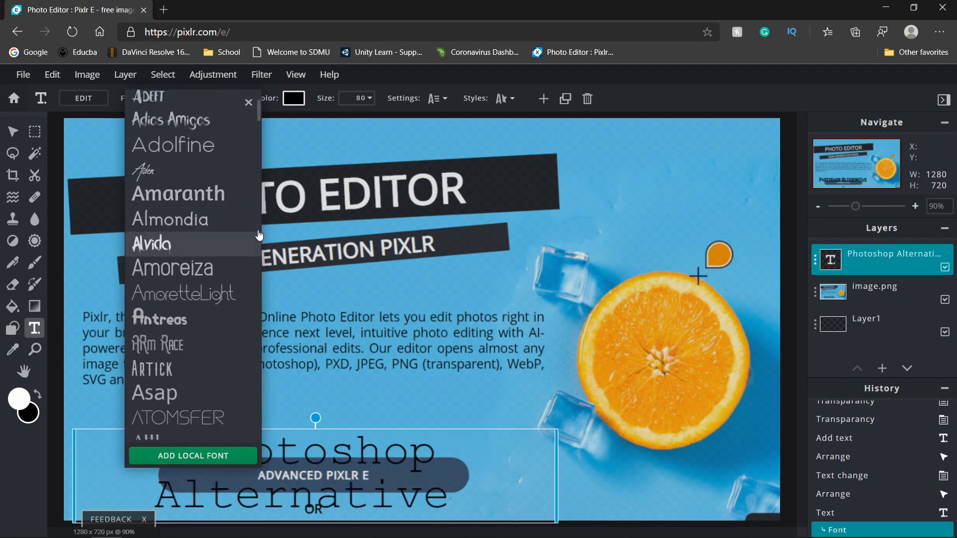
scroll(181, 299, down, 4)
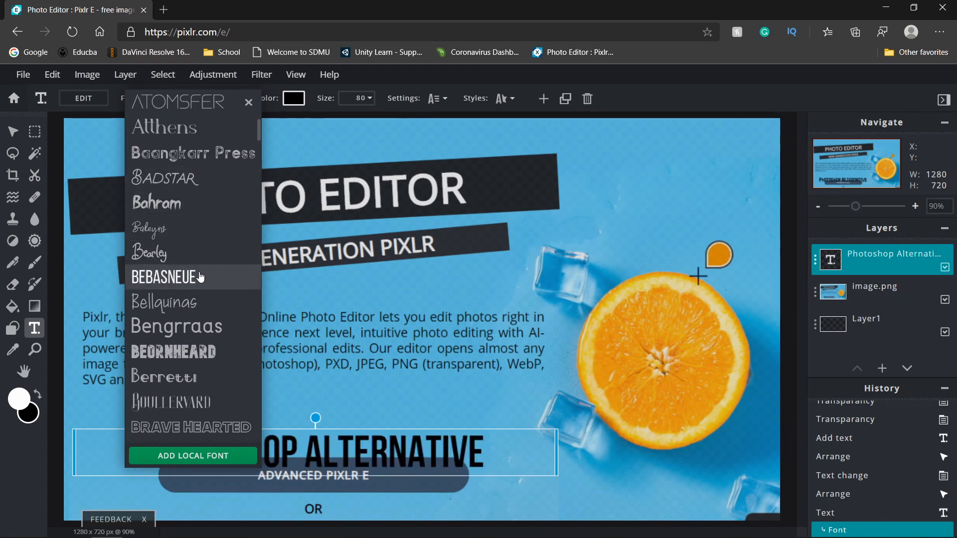
click(209, 284)
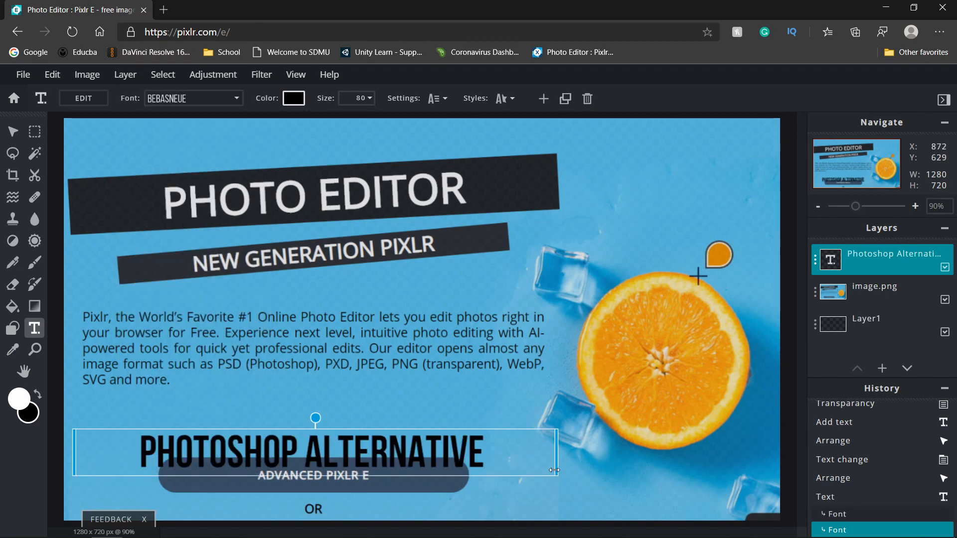
Widen the "Photoshop Alternative" text box toward the orange and set the font size to 119.
drag(557, 475, 674, 536)
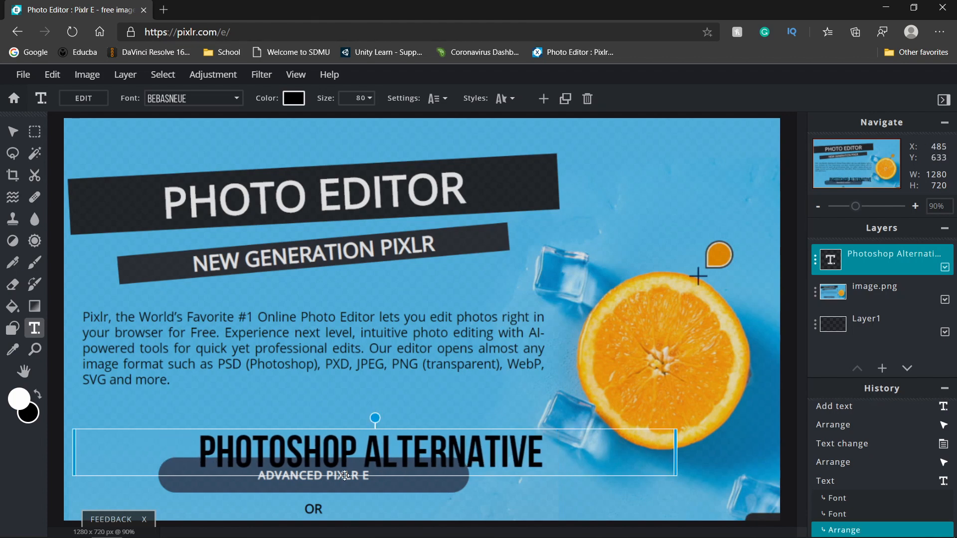
double_click(546, 461)
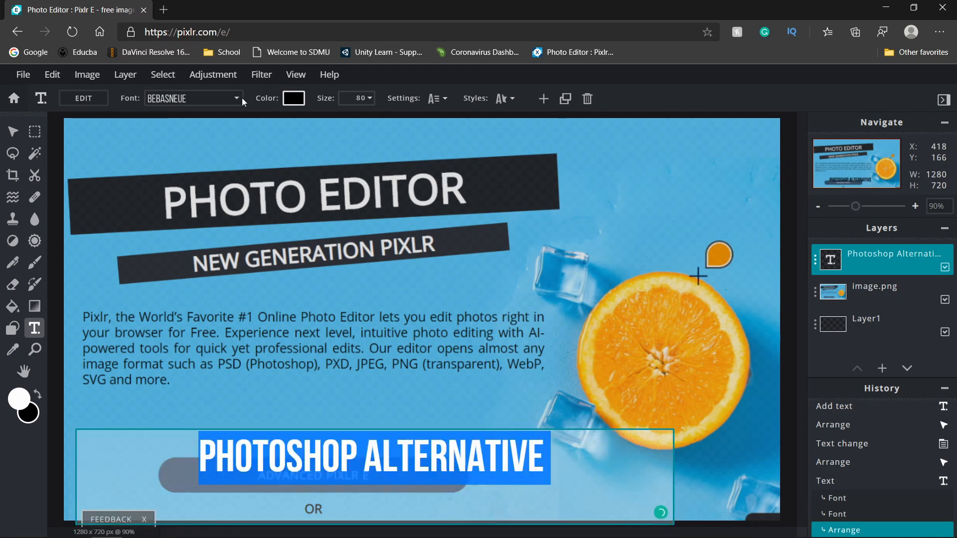
click(385, 269)
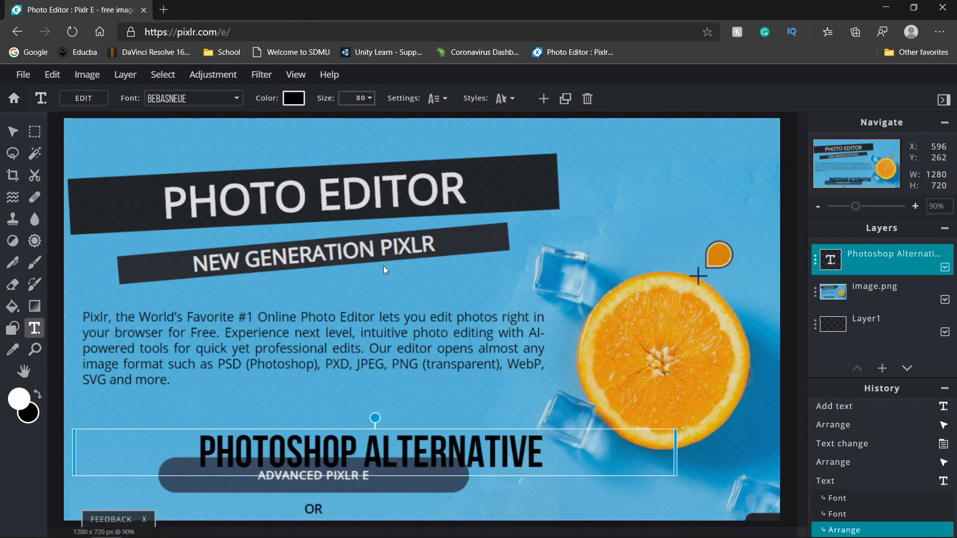
click(360, 98)
drag(278, 121, 278, 123)
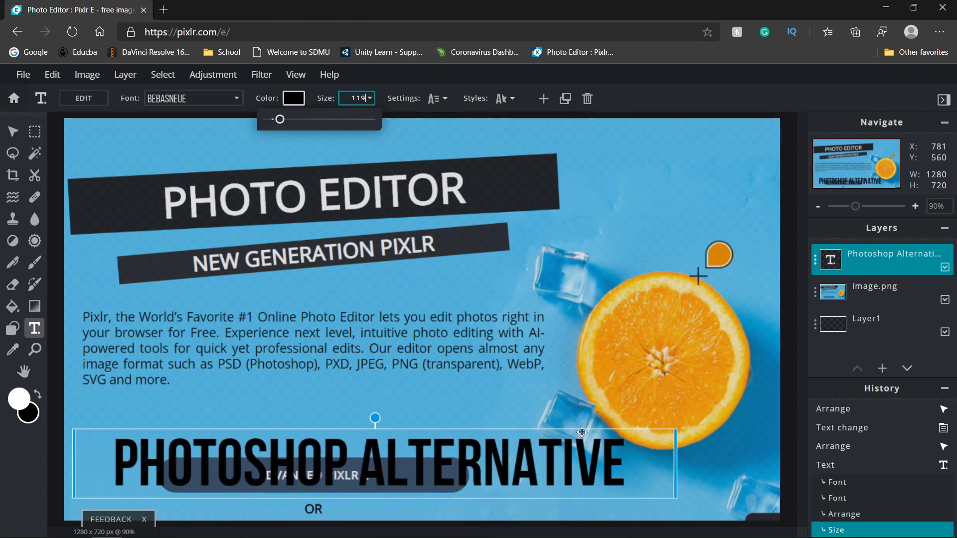
Move the enlarged text up between the paragraph and the ADVANCED PIXLR E graphic, without adding another text layer.
click(715, 492)
click(538, 409)
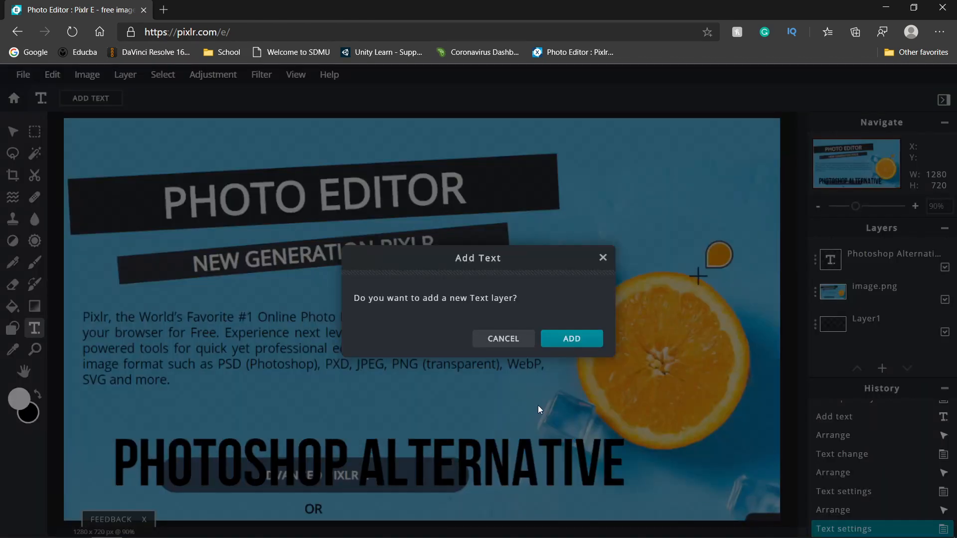
click(601, 257)
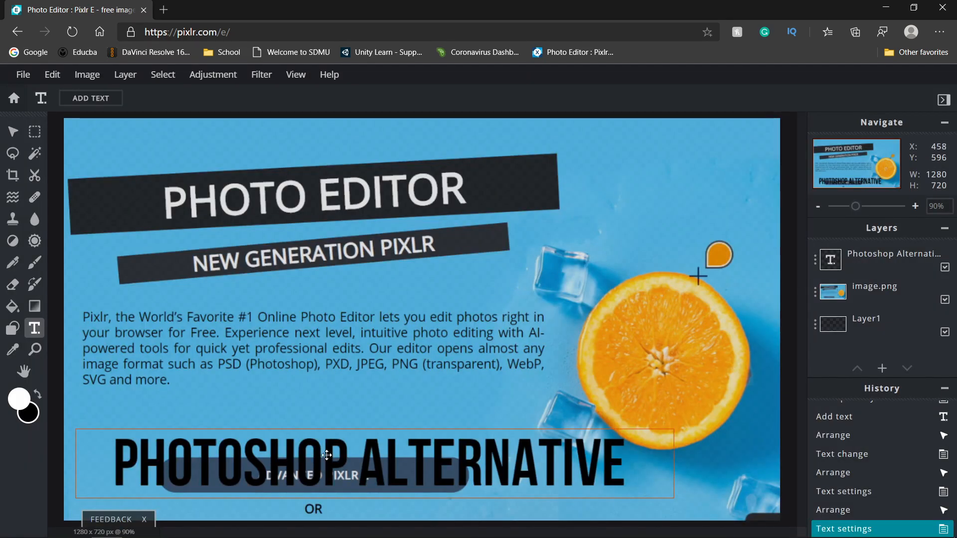
drag(402, 464, 390, 429)
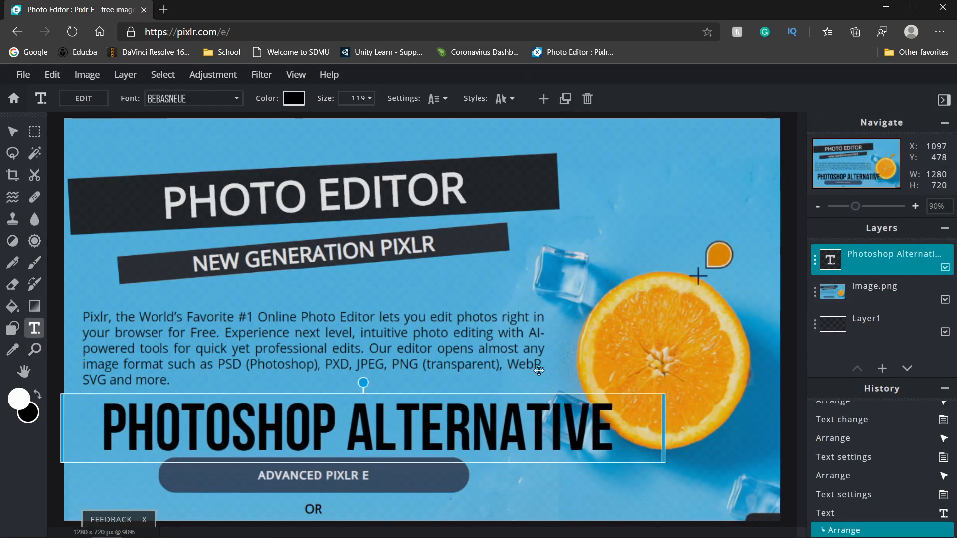
click(514, 502)
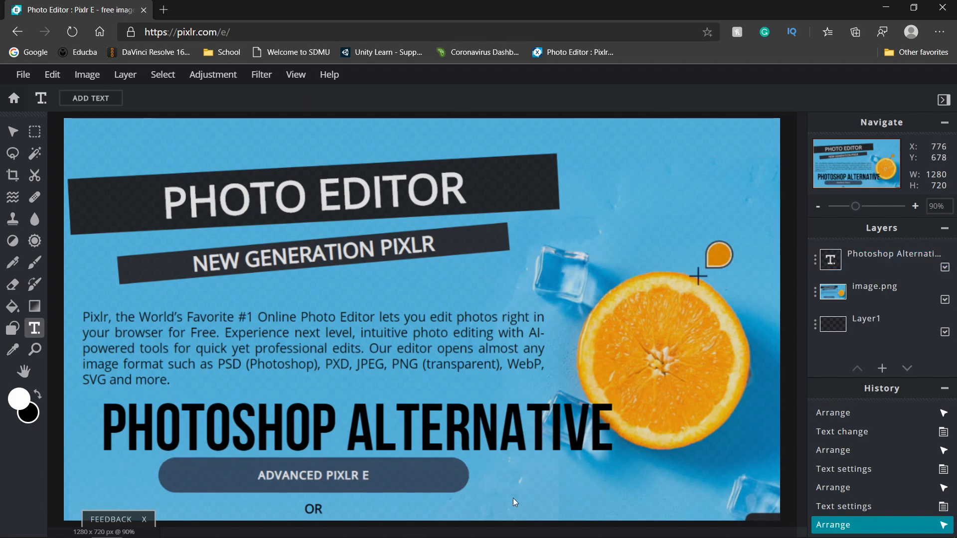
Turn on the Background style for the "Photoshop Alternative" text and move it down to the image's bottom edge.
click(445, 423)
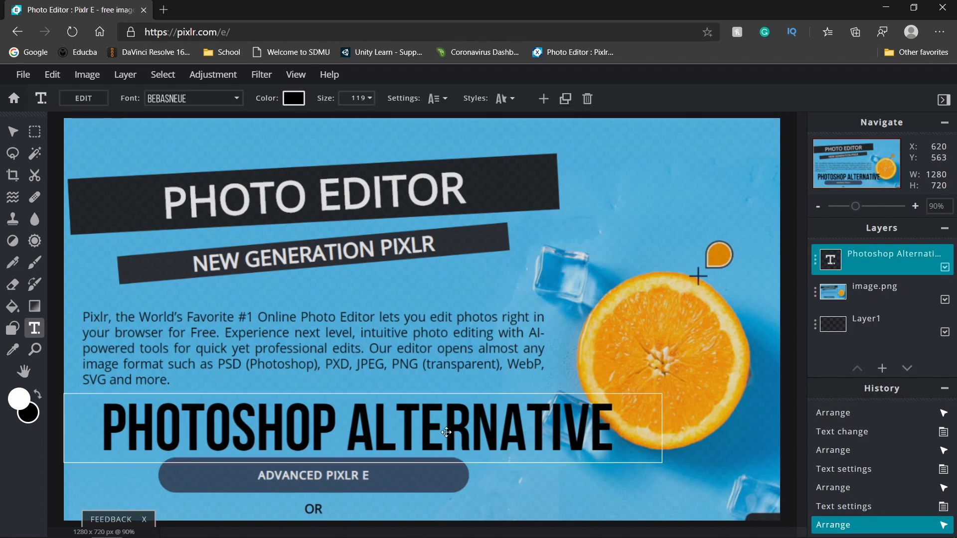
double_click(616, 437)
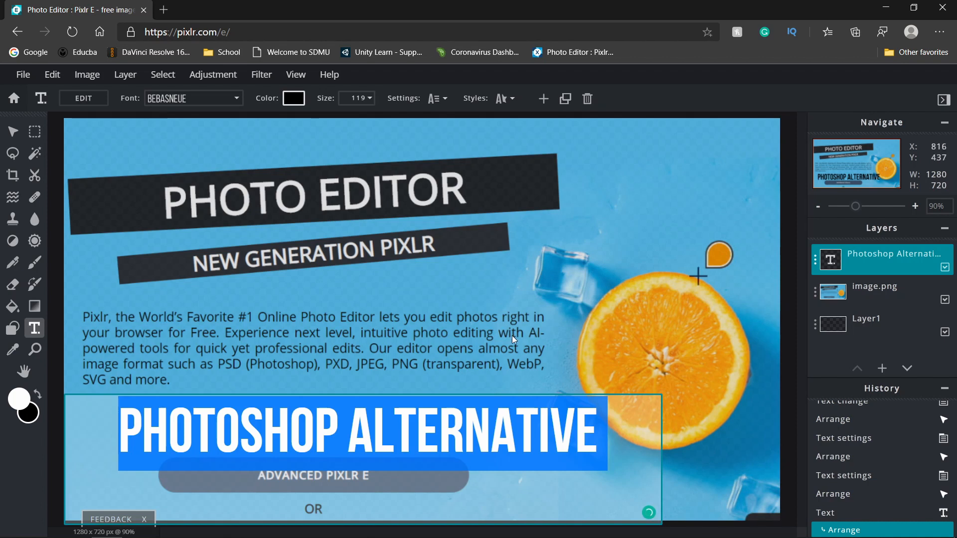
click(439, 99)
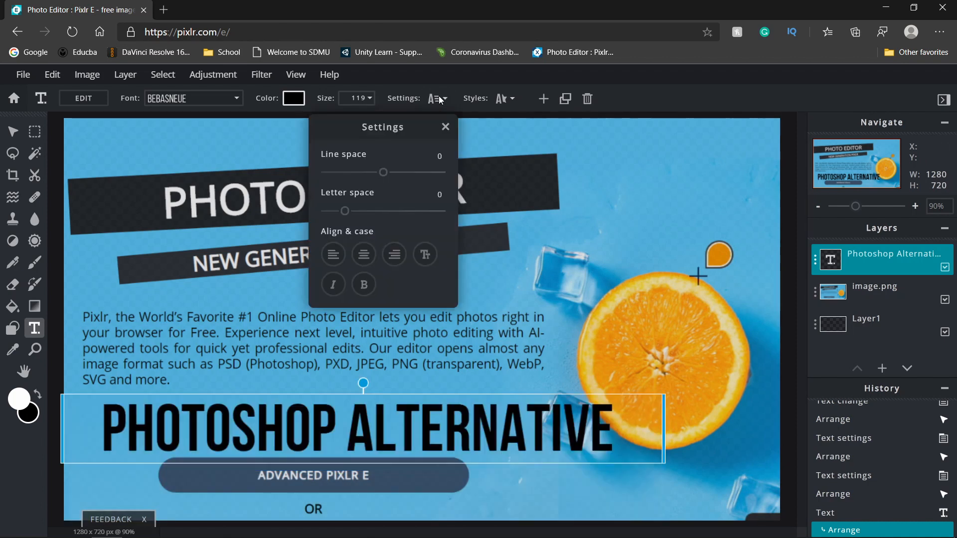
click(443, 98)
click(503, 99)
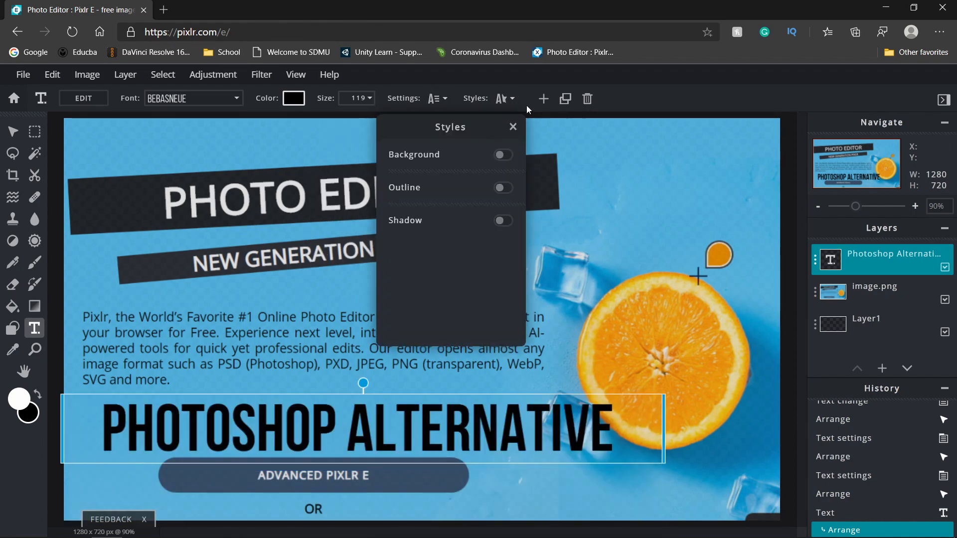
click(504, 155)
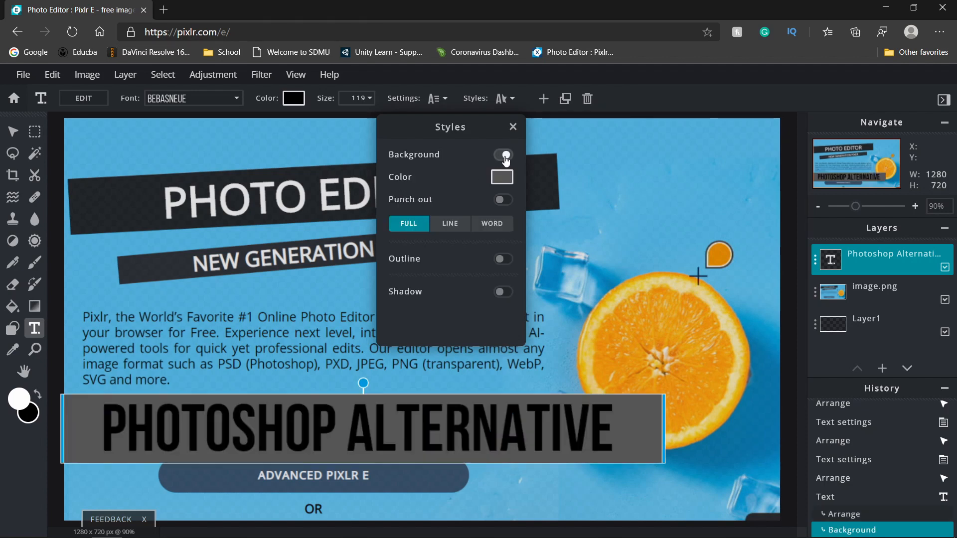
click(573, 503)
click(727, 436)
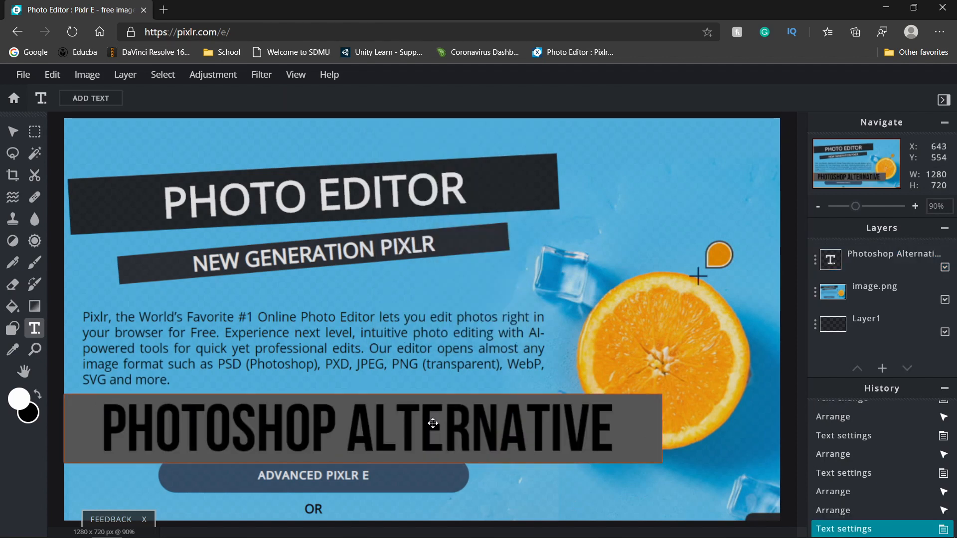
drag(528, 432, 513, 484)
click(581, 450)
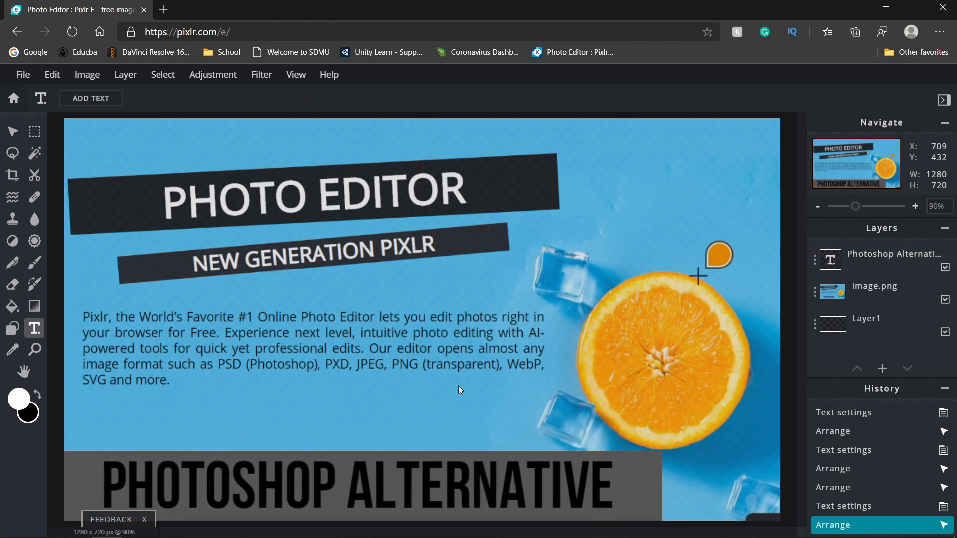
Set the text's background color to black (#000000).
click(414, 470)
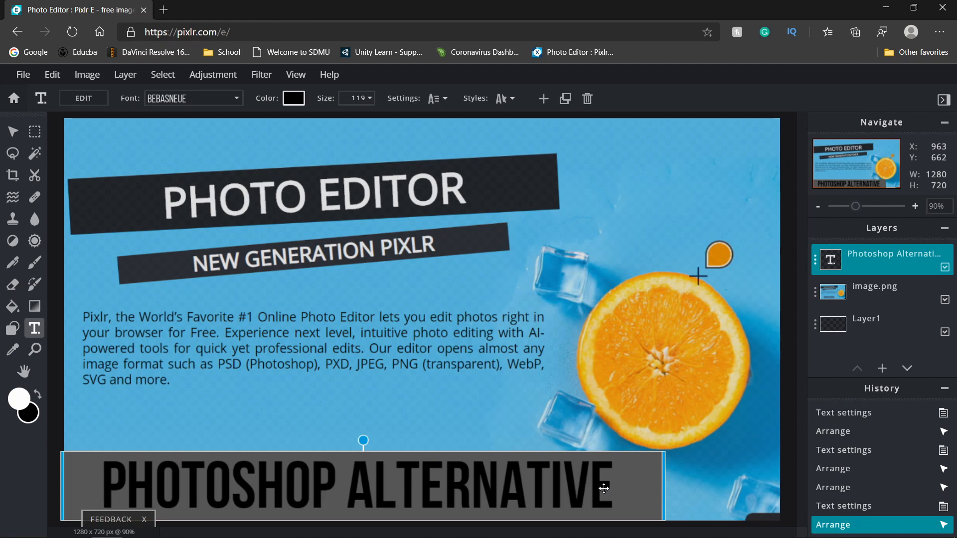
double_click(603, 488)
click(499, 100)
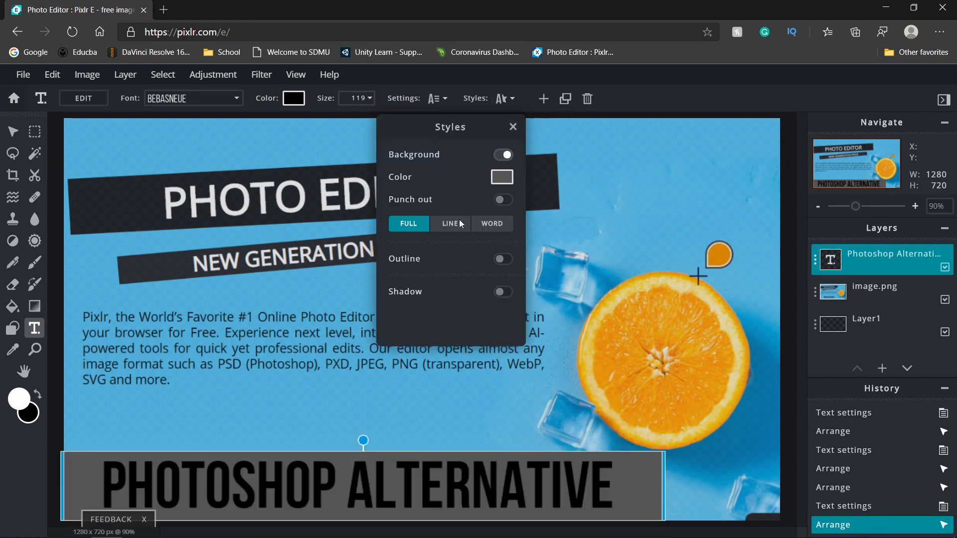
click(501, 177)
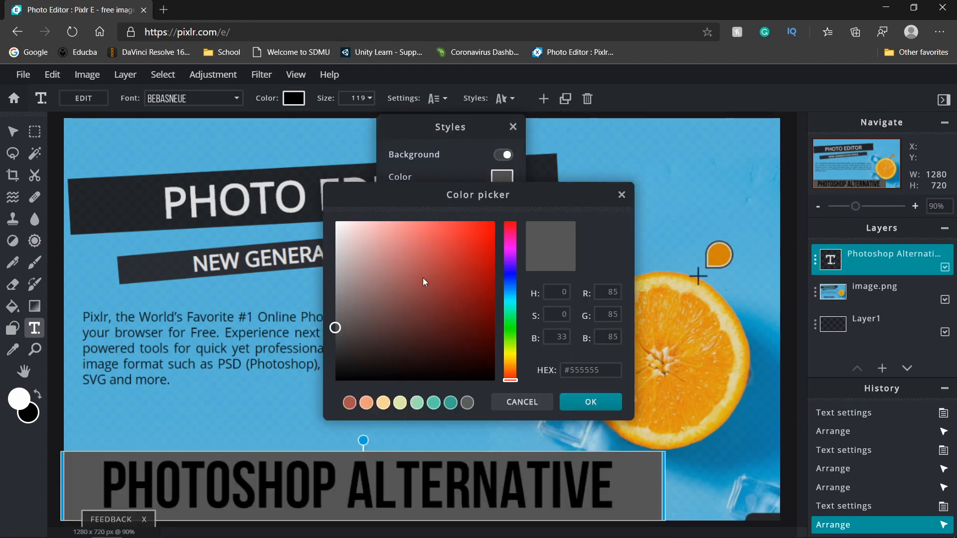
drag(422, 277, 335, 381)
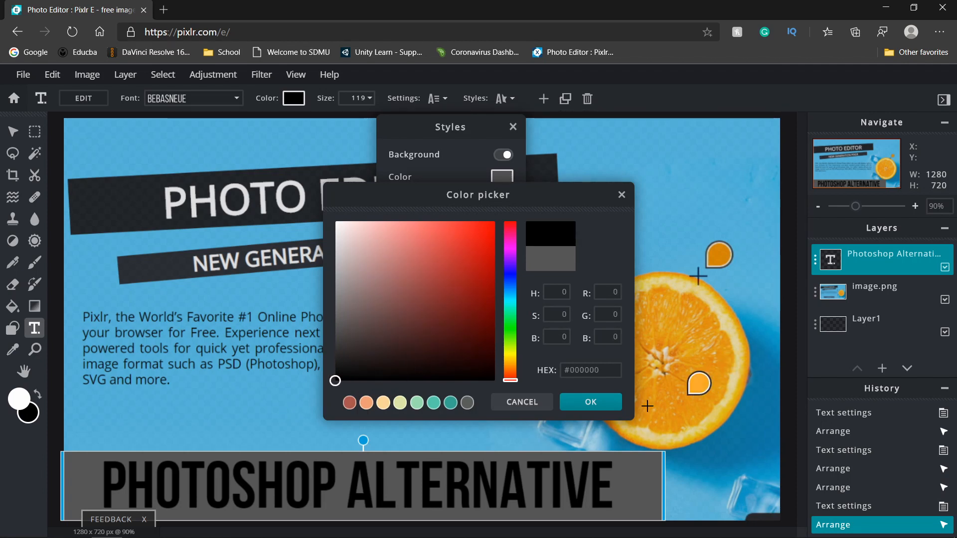
click(580, 402)
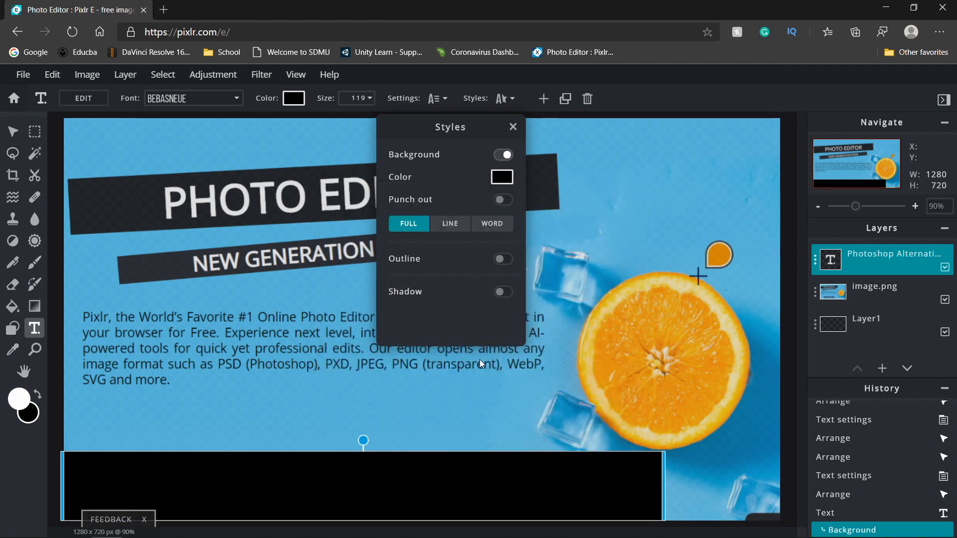
Change the text's background color to white (#FFFFFF).
click(508, 182)
click(369, 331)
drag(369, 331, 333, 219)
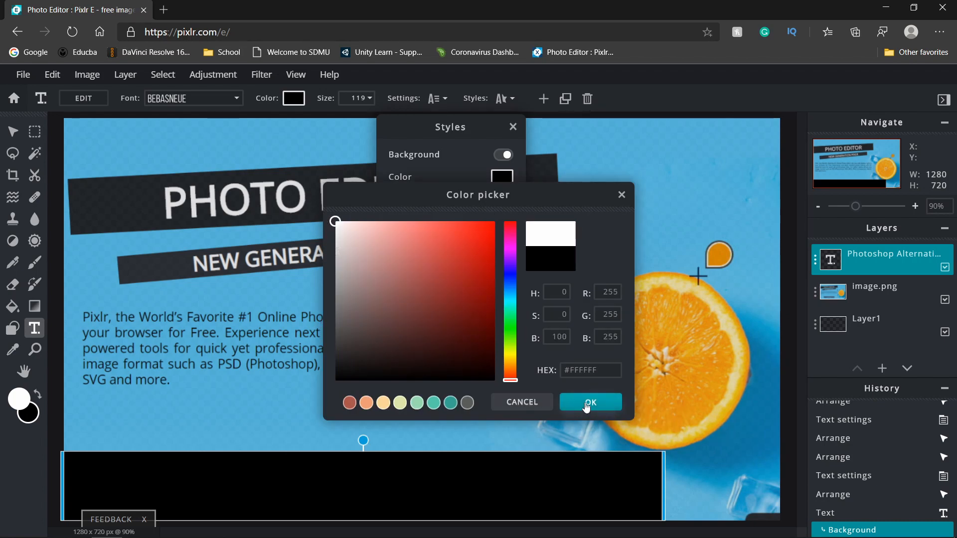
click(587, 404)
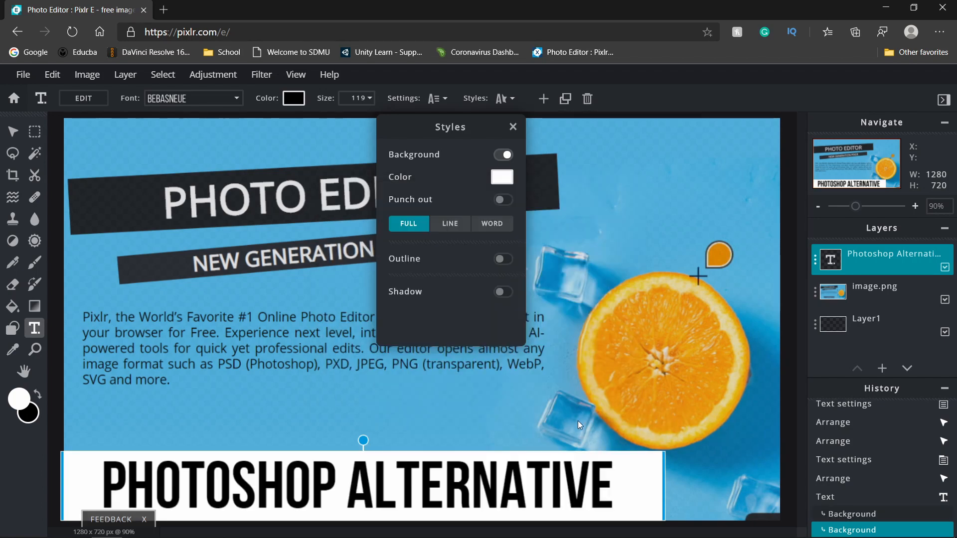
Enable Punch out for the text background and recolor the background dark gray.
click(502, 200)
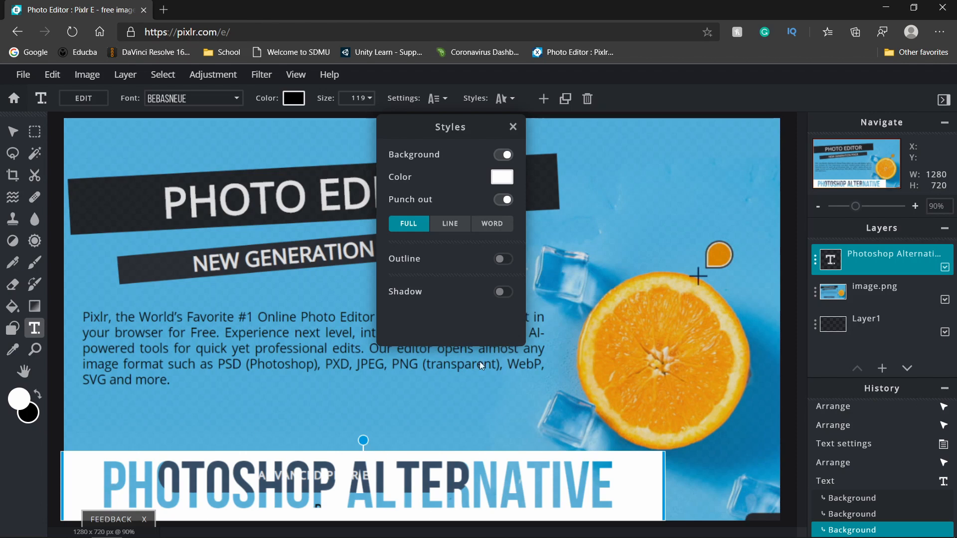
click(502, 181)
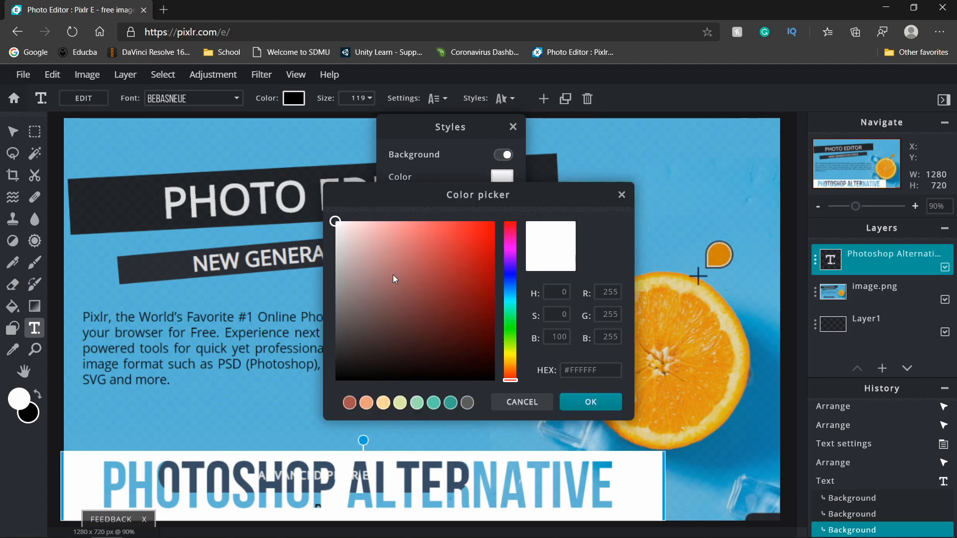
click(336, 346)
click(591, 402)
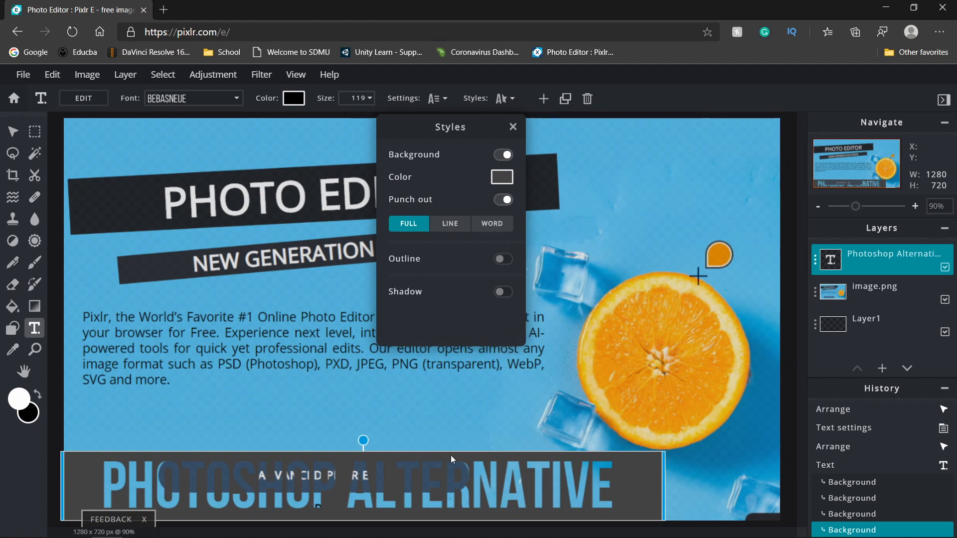
Close the text styles and move the punched-out text up to the image's top edge.
click(476, 505)
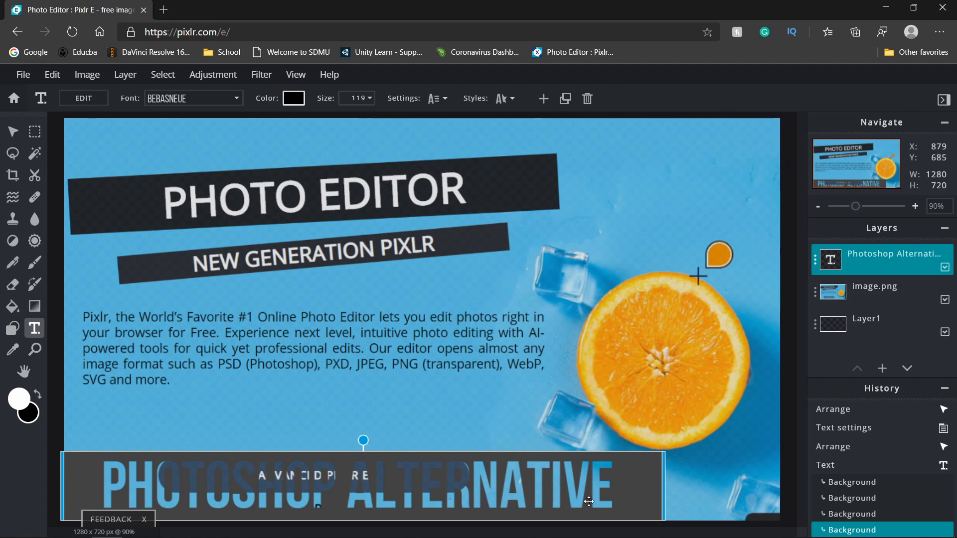
drag(630, 508, 615, 195)
click(668, 517)
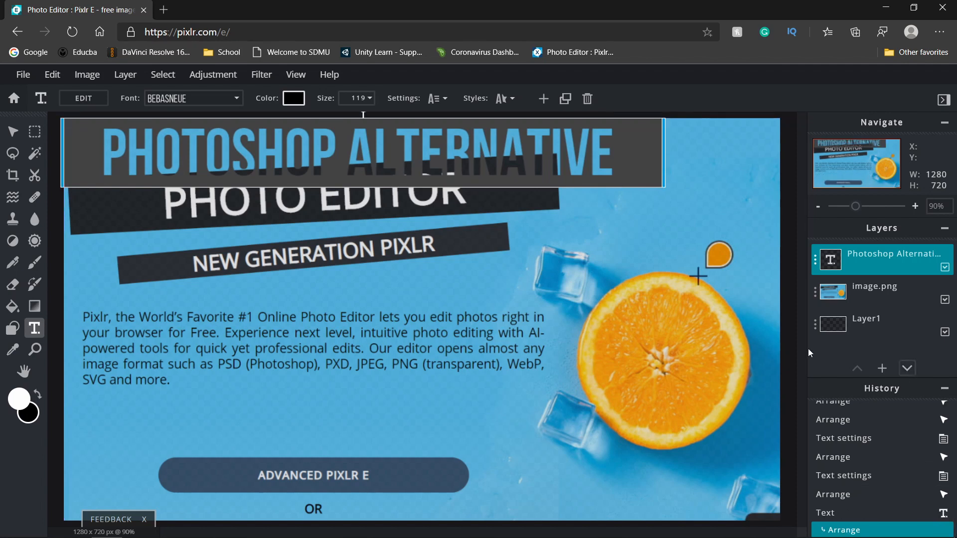
Lower the transparency setting of the image.png layer to about 32.
click(855, 287)
click(814, 291)
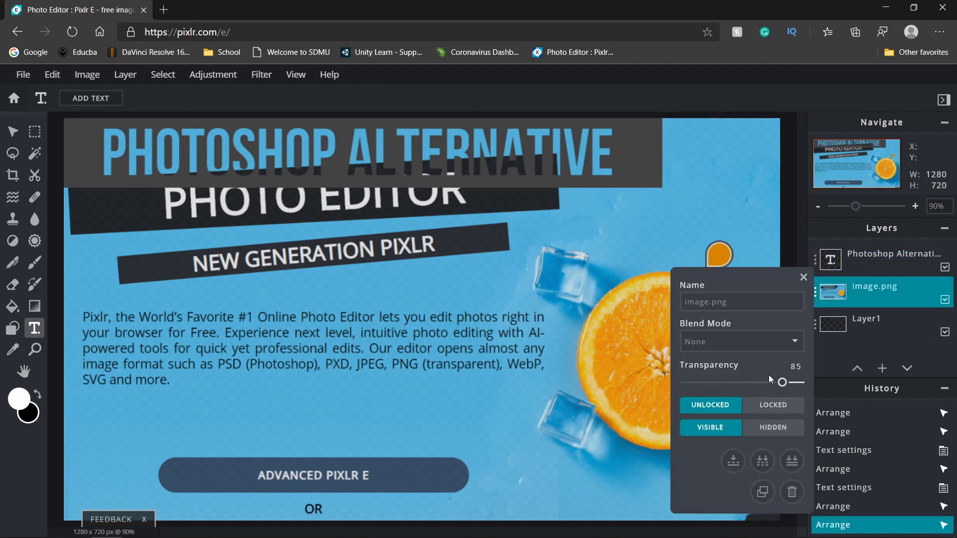
drag(782, 383, 722, 387)
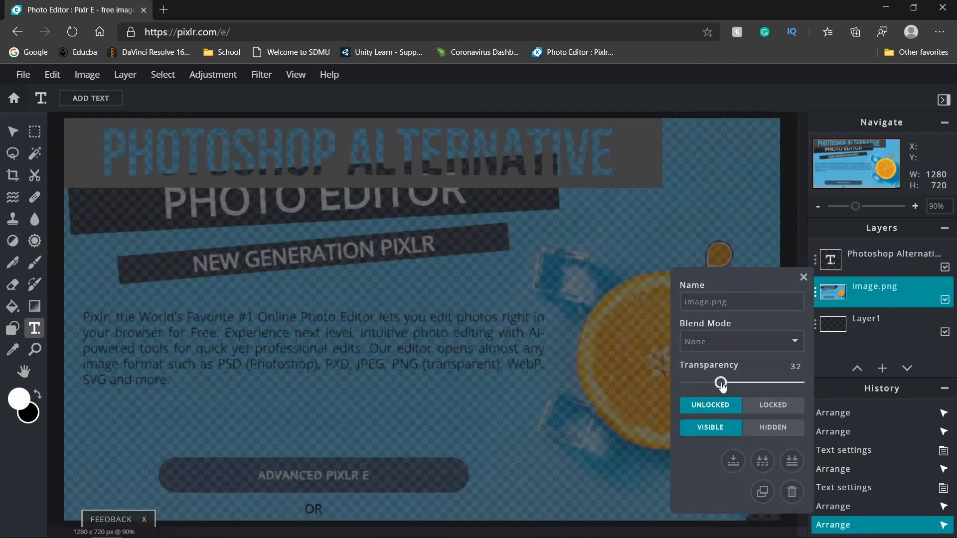
click(733, 205)
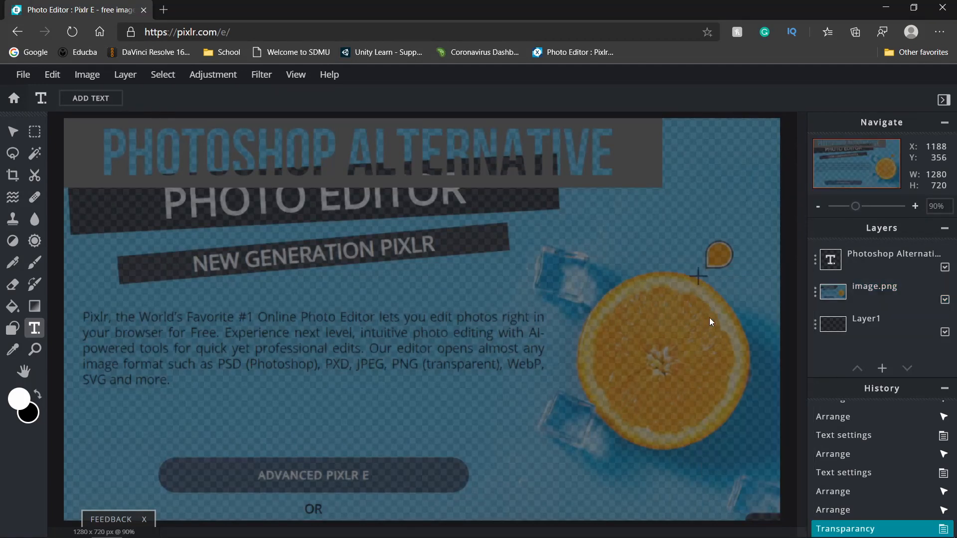
Move the Photoshop Alternative text down over the Advanced Pixlr E button and replace its background style with an outline.
drag(548, 164, 554, 467)
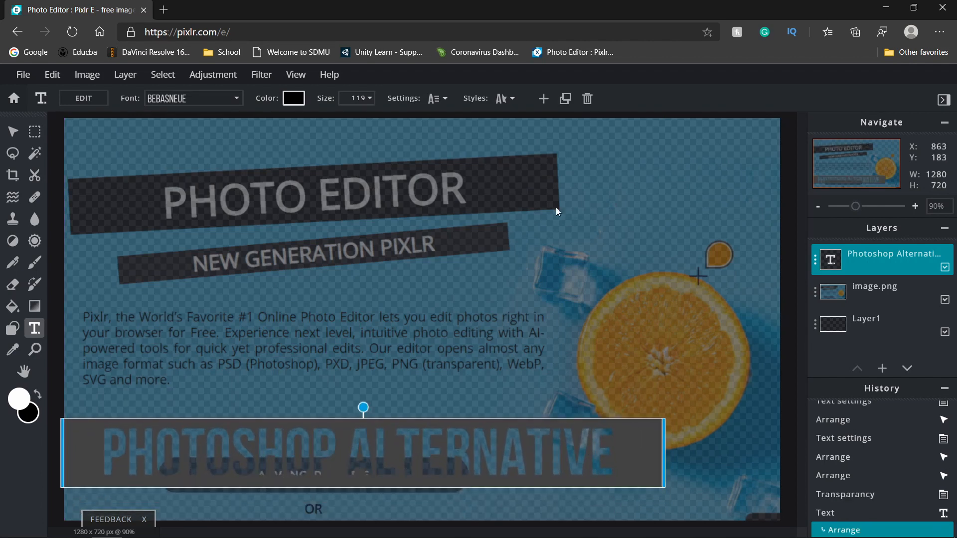
click(448, 104)
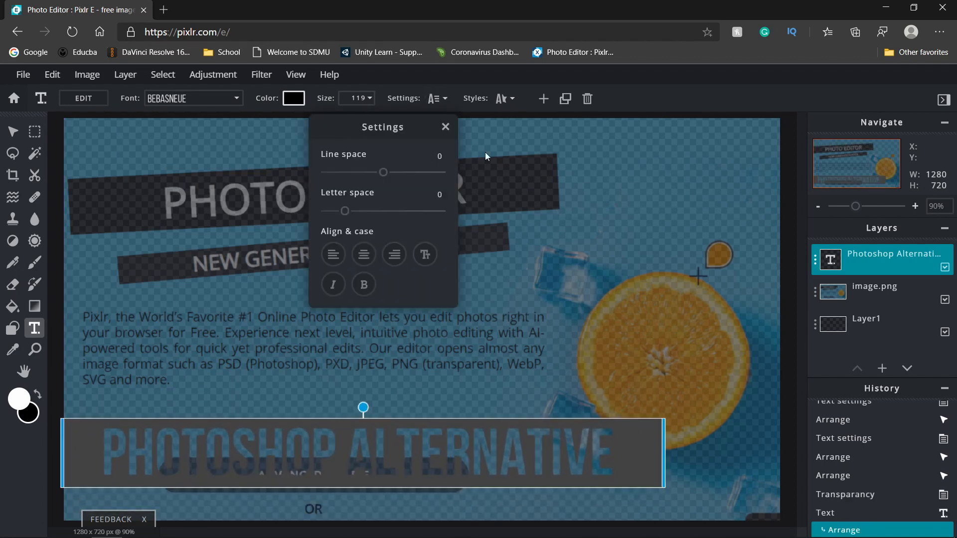
click(513, 98)
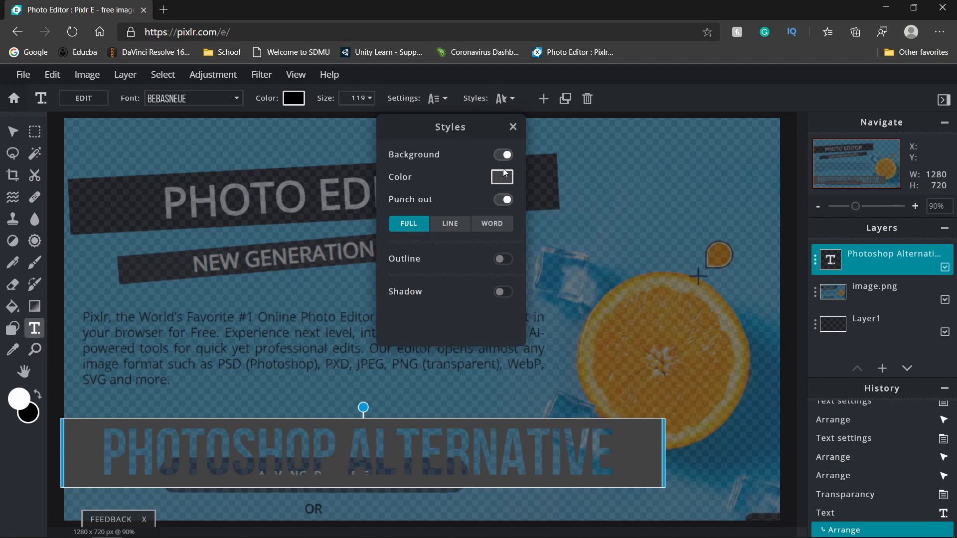
click(504, 155)
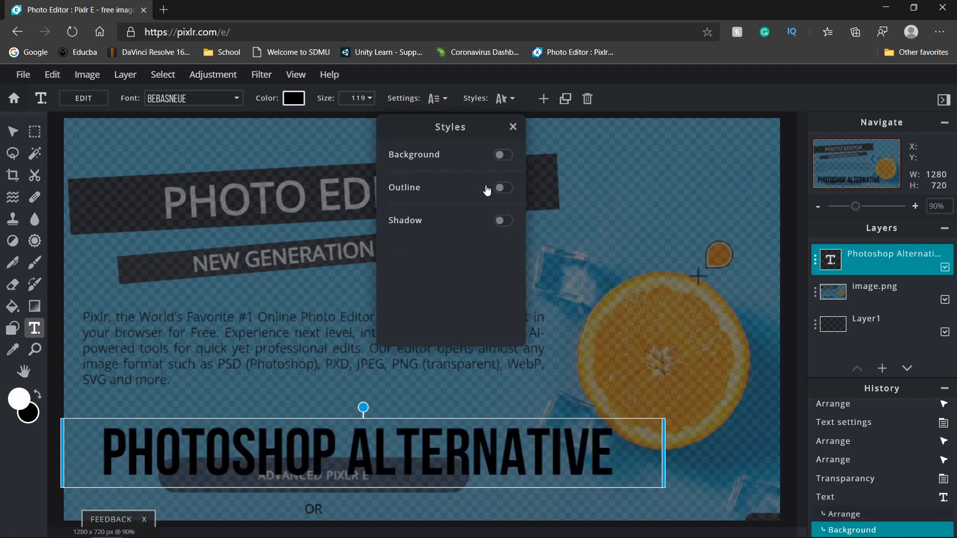
click(502, 188)
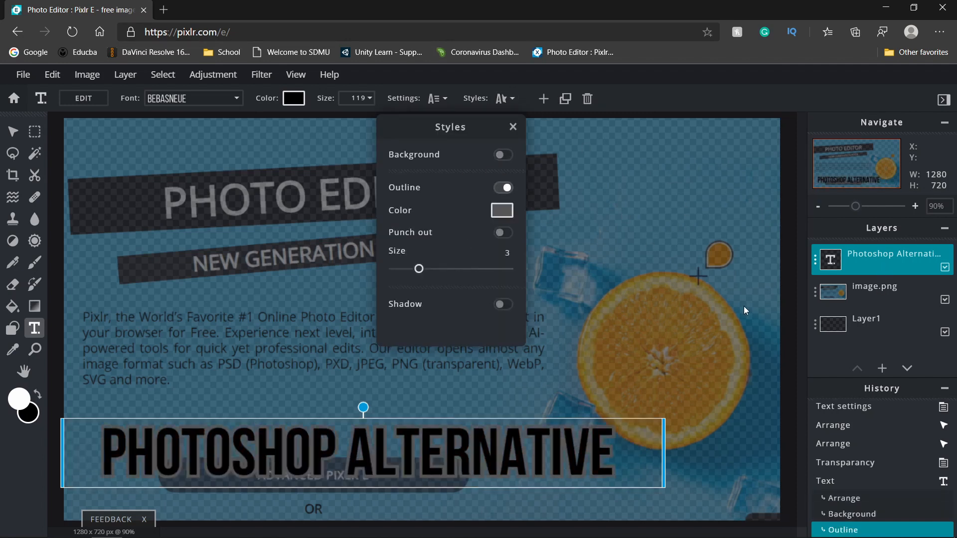
click(633, 364)
click(697, 277)
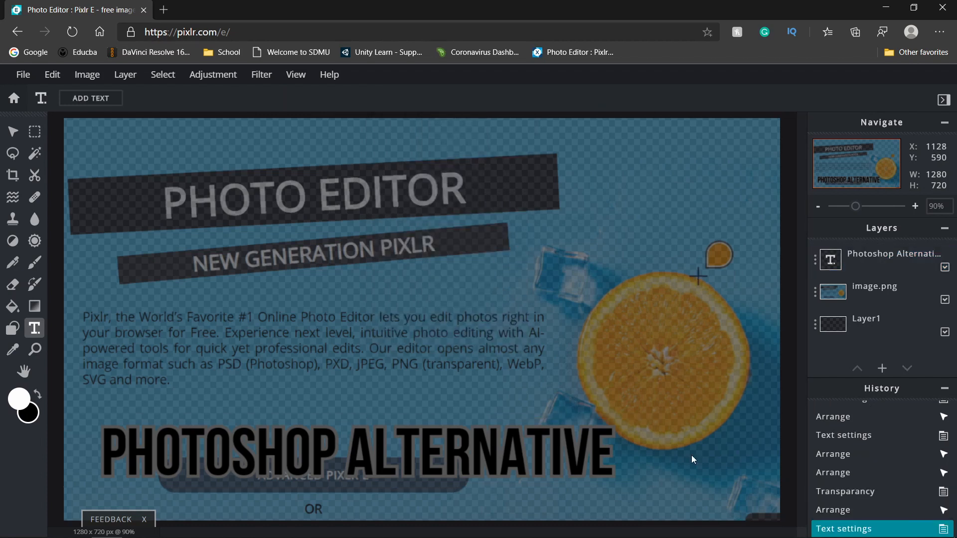
Raise the transparency setting of the orange picture's image.png layer to about 60.
click(815, 291)
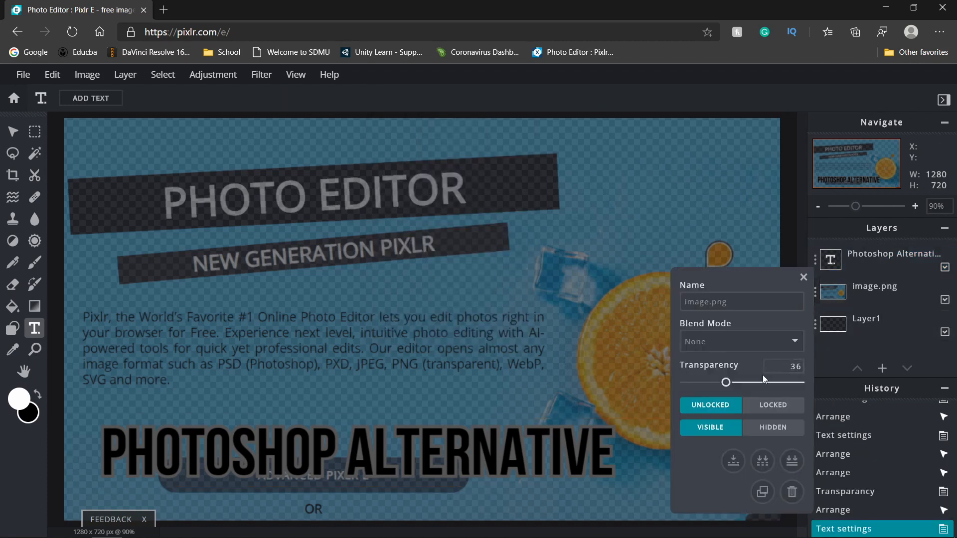
drag(725, 382, 751, 384)
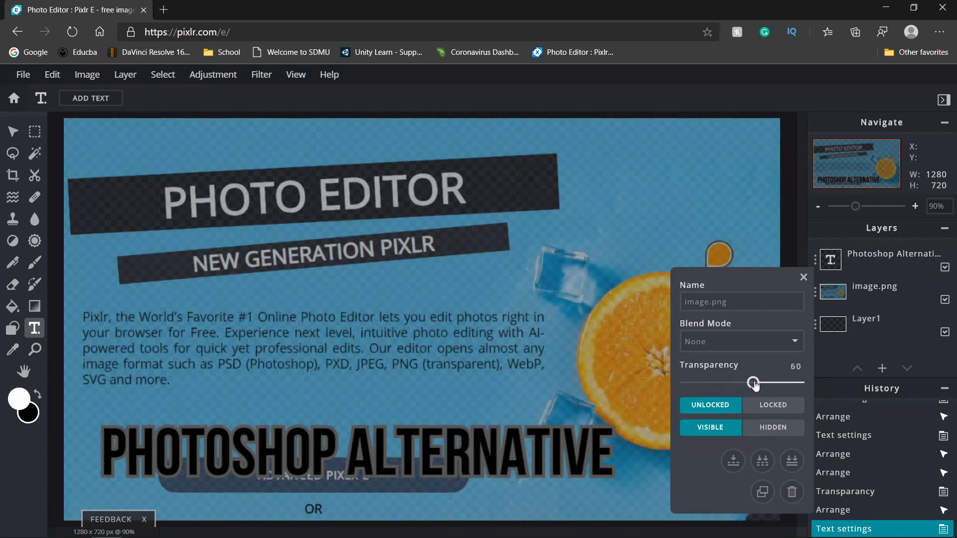
click(704, 208)
click(503, 339)
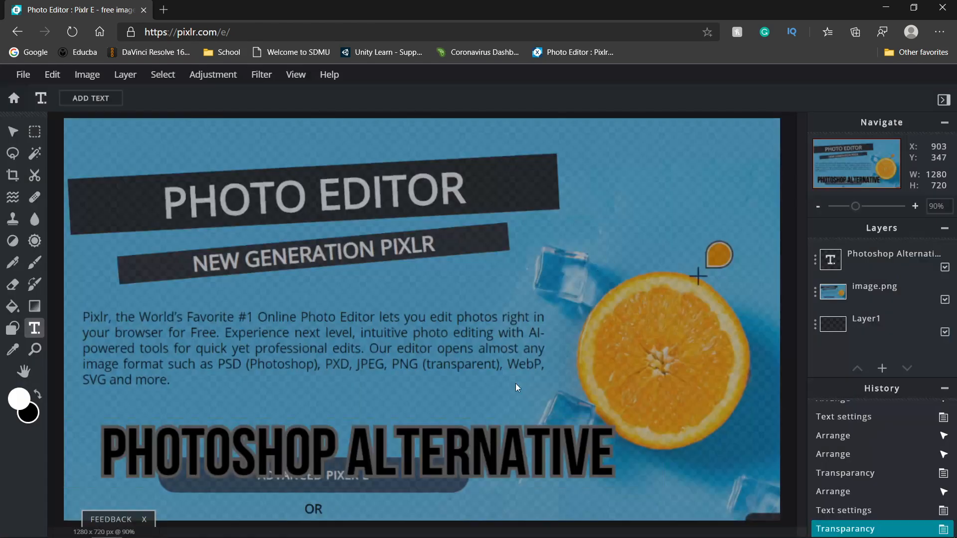
Move the outlined text up so it sits between the description paragraph and the Advanced Pixlr E button.
click(478, 443)
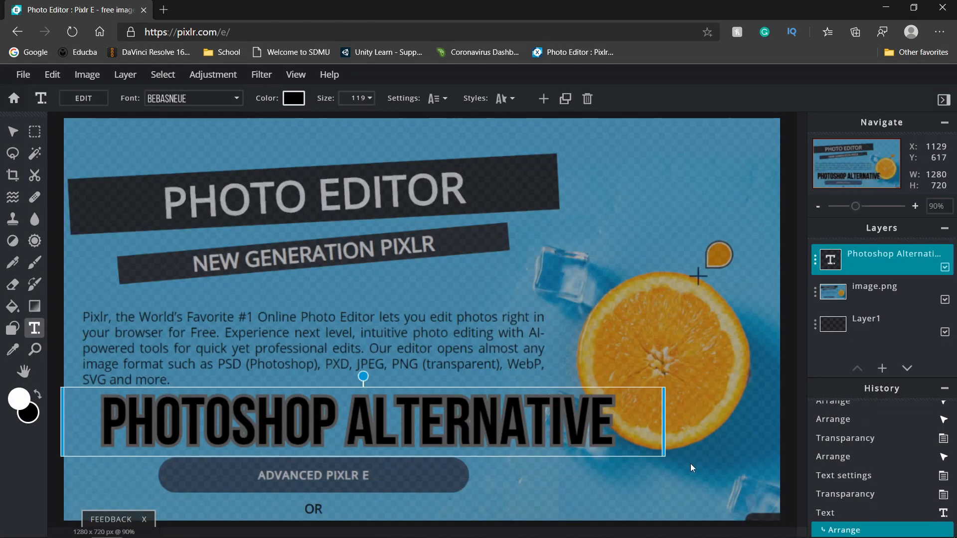
double_click(586, 447)
click(727, 430)
click(728, 430)
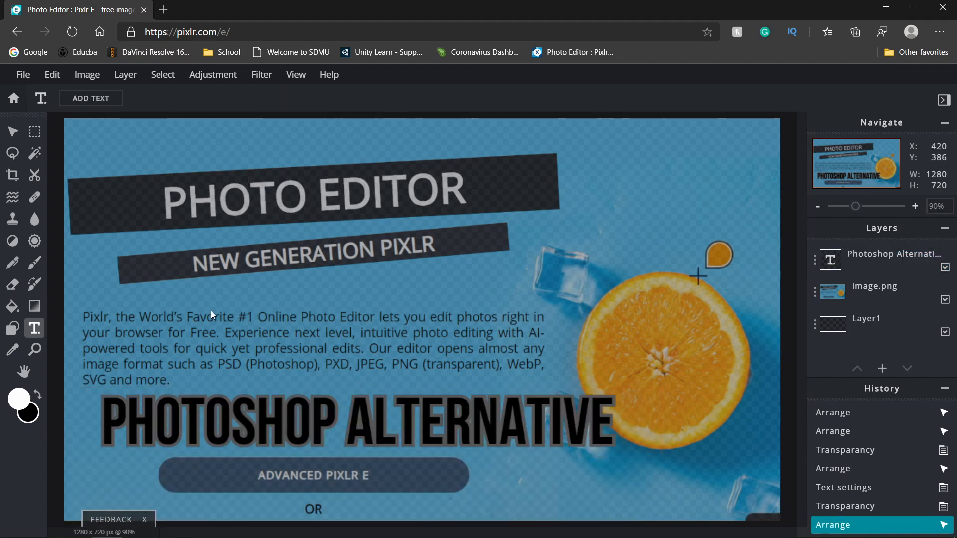
drag(485, 410, 481, 411)
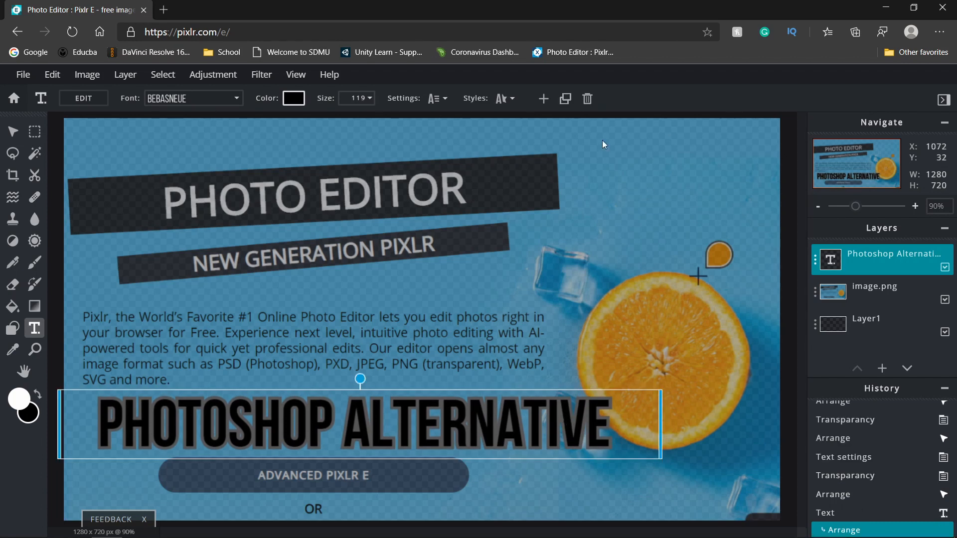
click(652, 297)
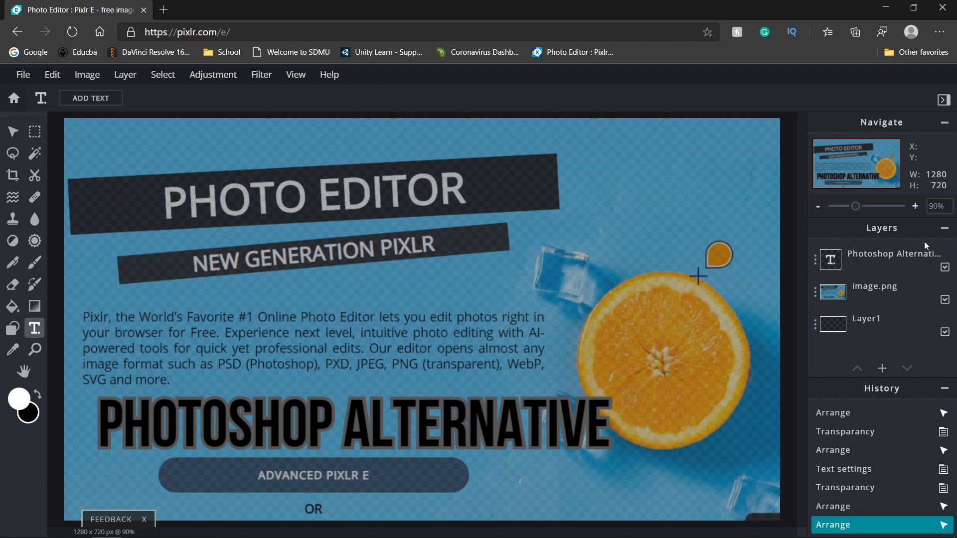
Search the web for "pixlr logo" in a new browser tab, copy the black-on-white logo image and close that tab.
click(165, 9)
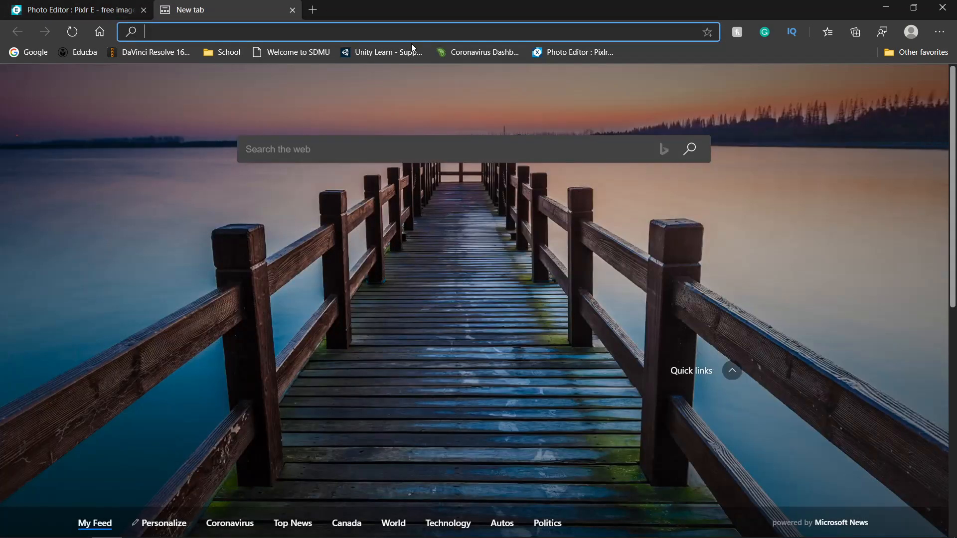
text(pixlr logo)
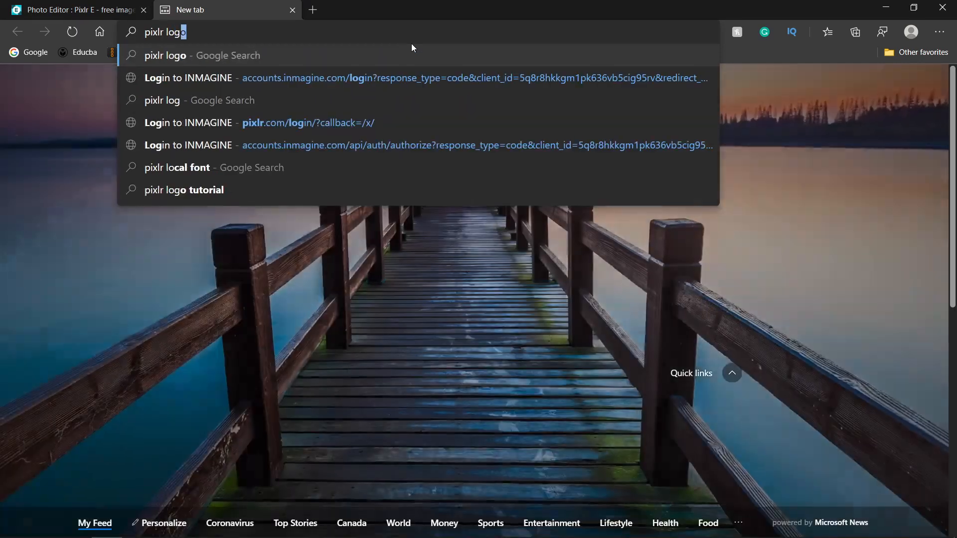
key(Return)
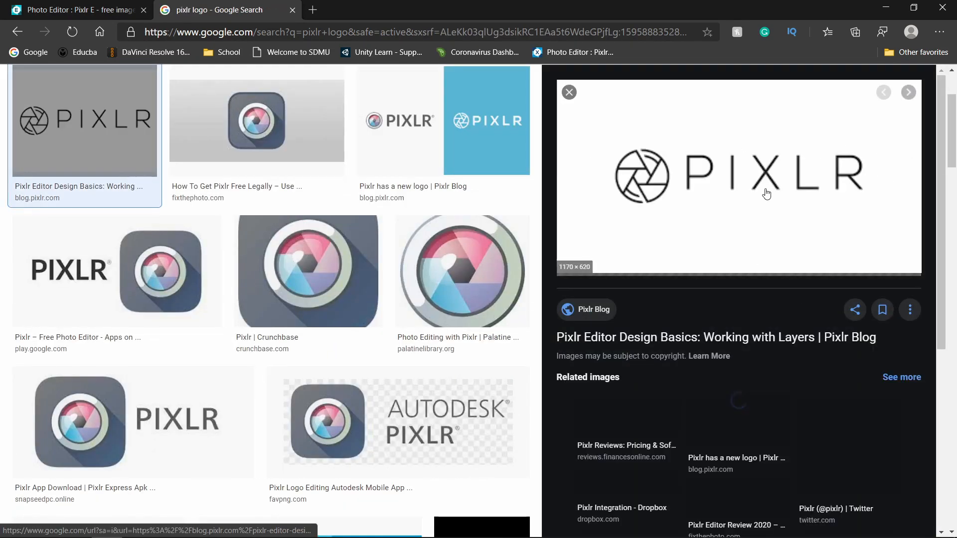
right_click(754, 189)
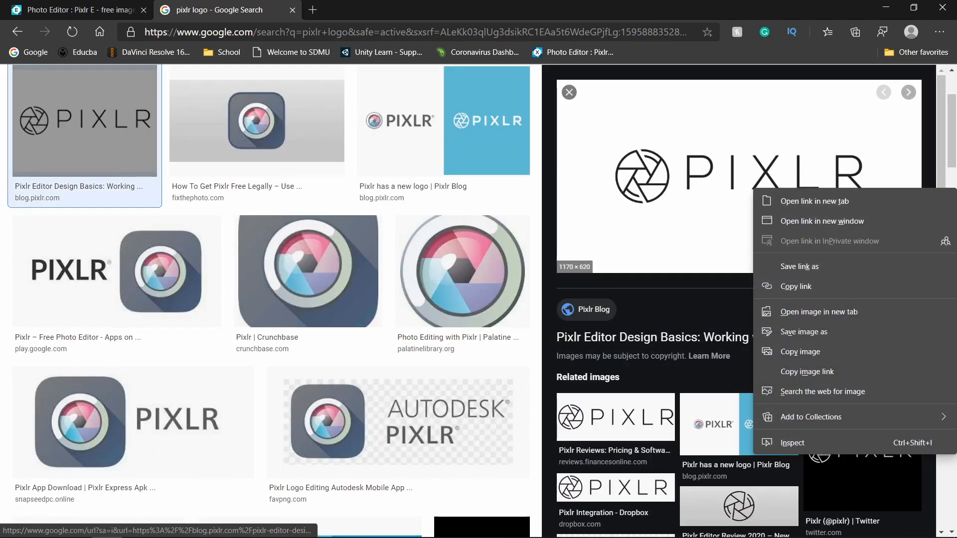
click(819, 350)
click(291, 11)
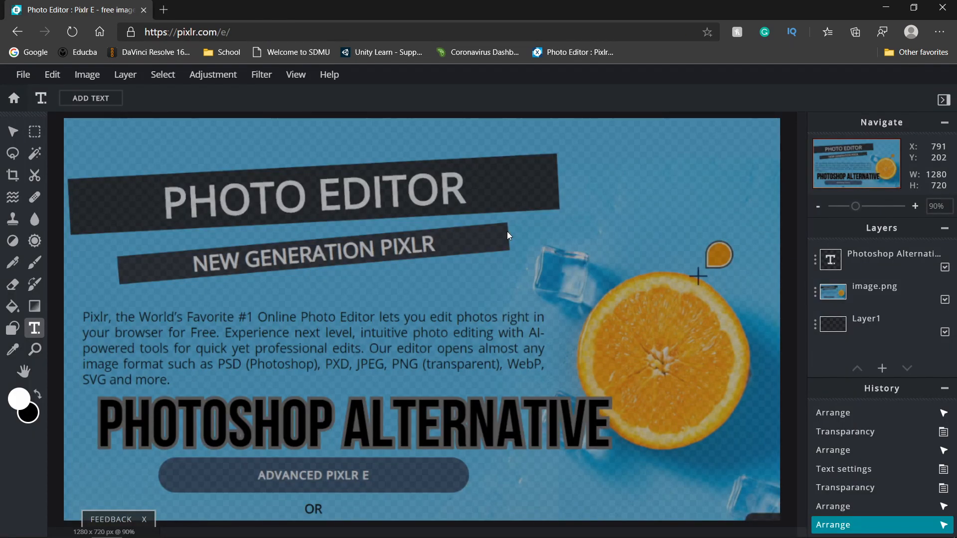
Paste the copied Pixlr logo into the design and select it with the Arrange tool, without adding a text layer.
key(ctrl+v)
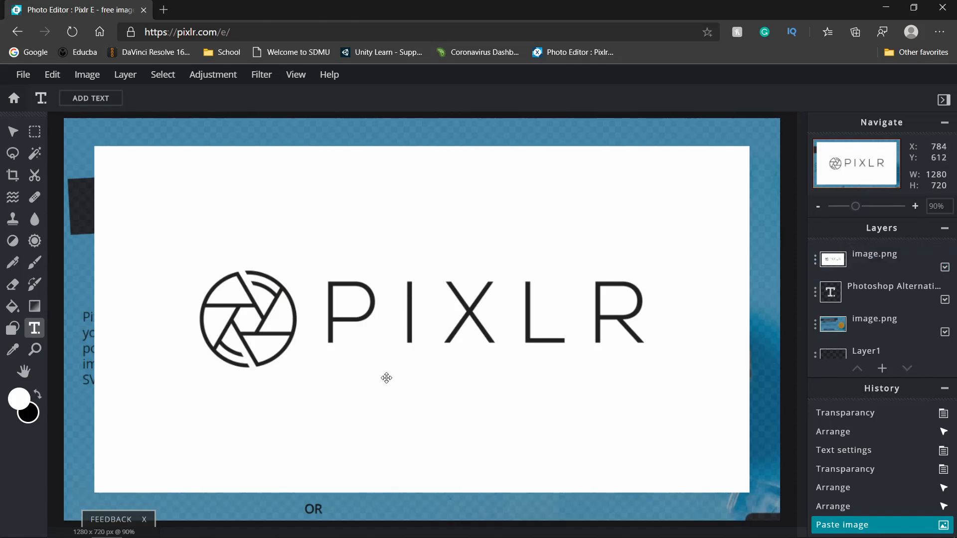
click(184, 210)
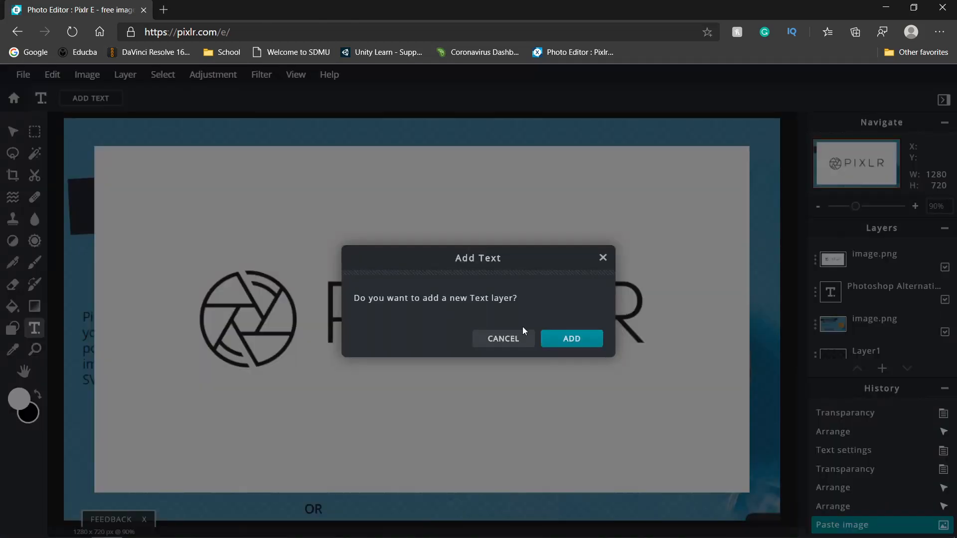
click(601, 257)
click(12, 131)
click(147, 189)
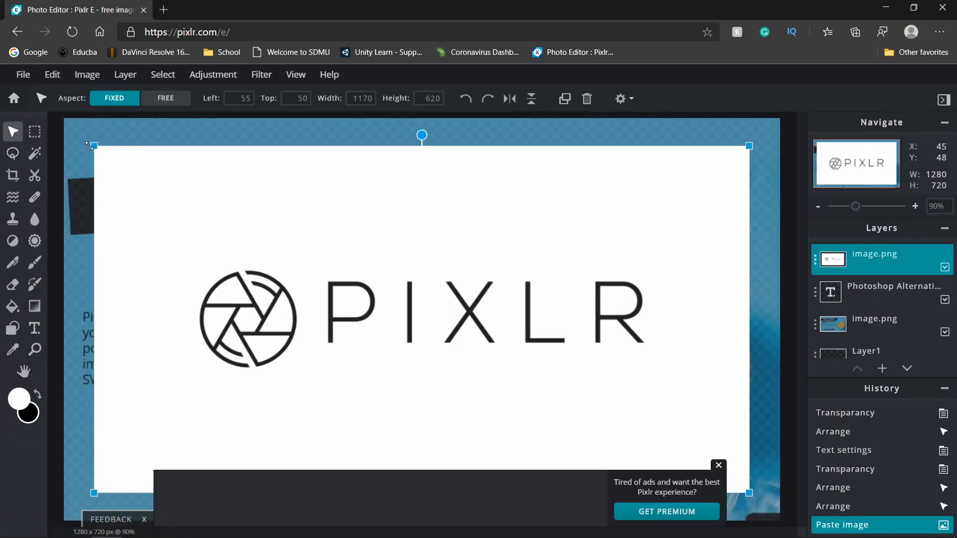
Scale the logo down to about 284 x 150 px and place it in the image's upper-right corner.
drag(90, 145, 438, 331)
drag(610, 373, 642, 183)
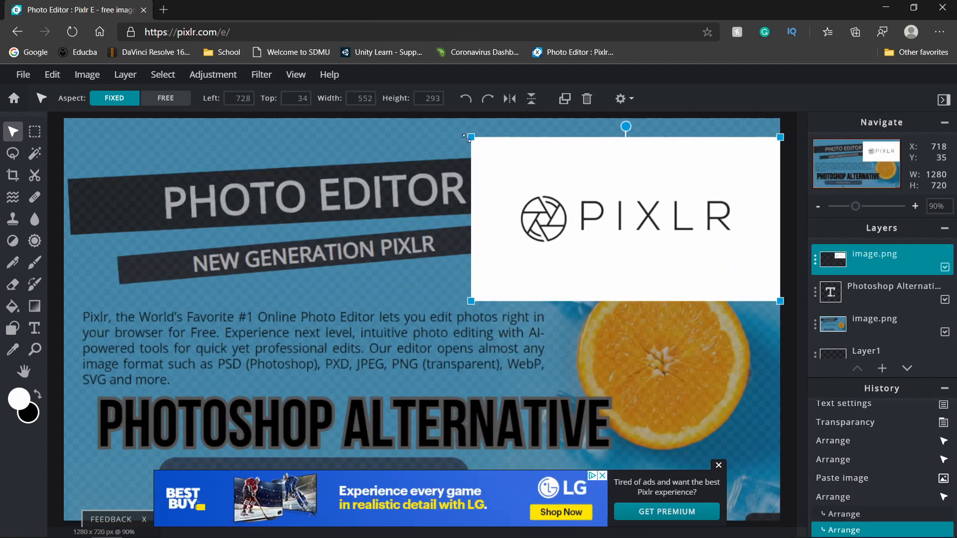
drag(467, 138, 583, 196)
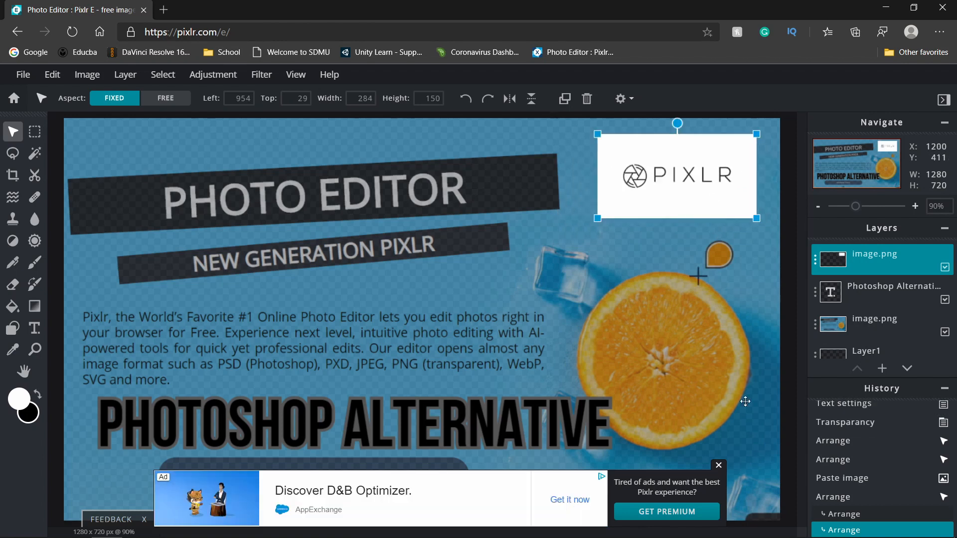
click(776, 321)
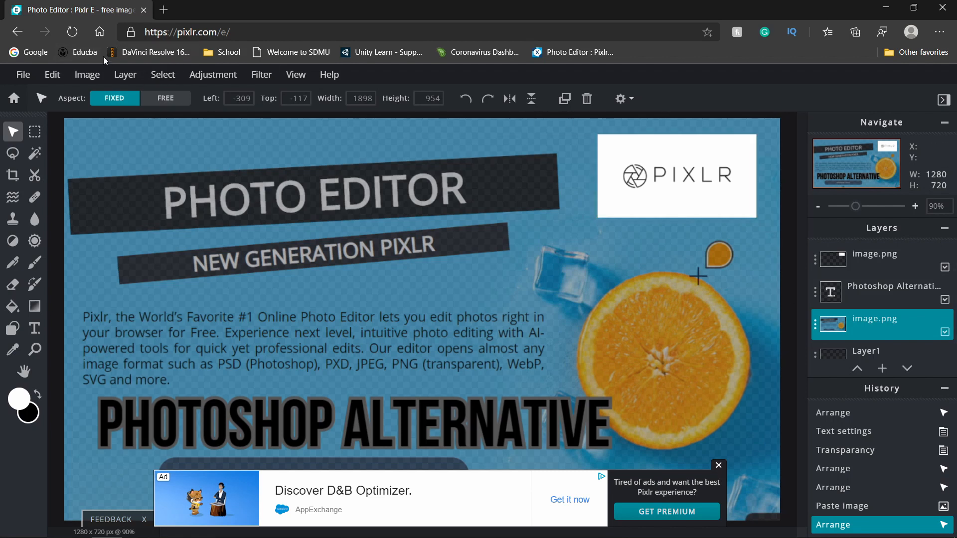
Open the save settings for the finished image.
click(23, 74)
mouse_move(54, 75)
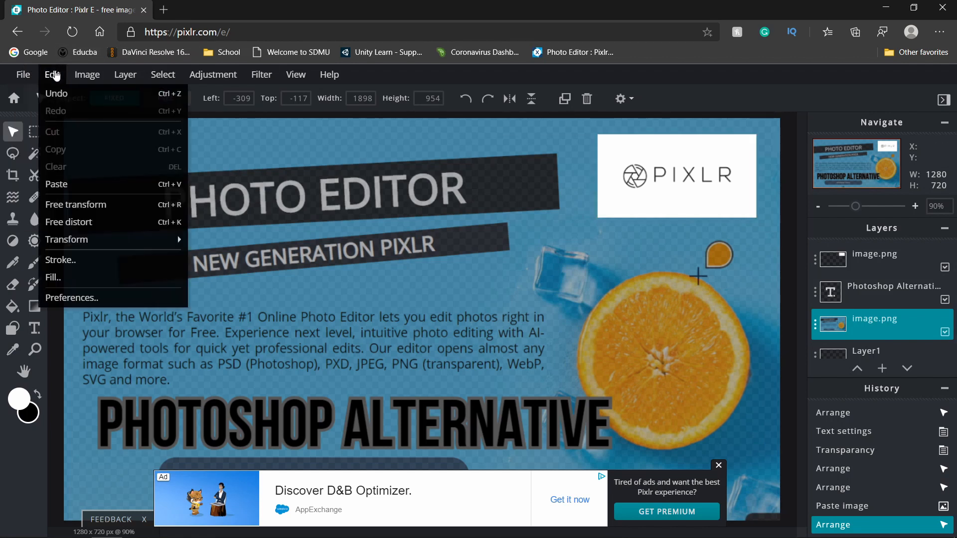
mouse_move(88, 73)
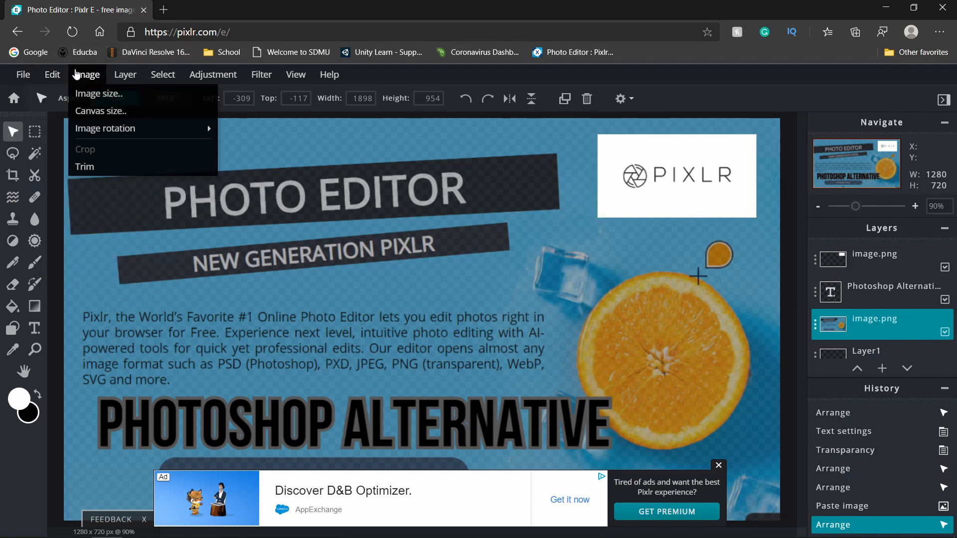
mouse_move(21, 77)
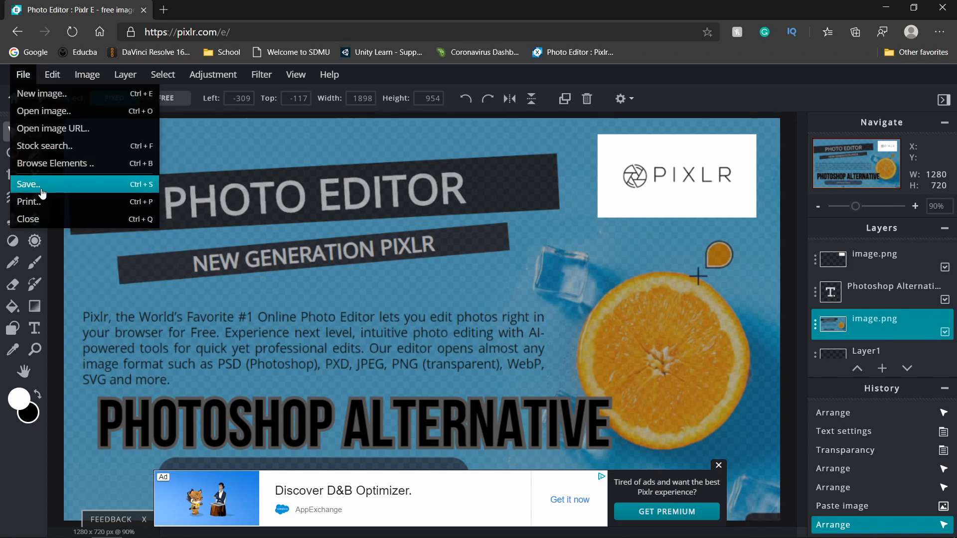
click(125, 183)
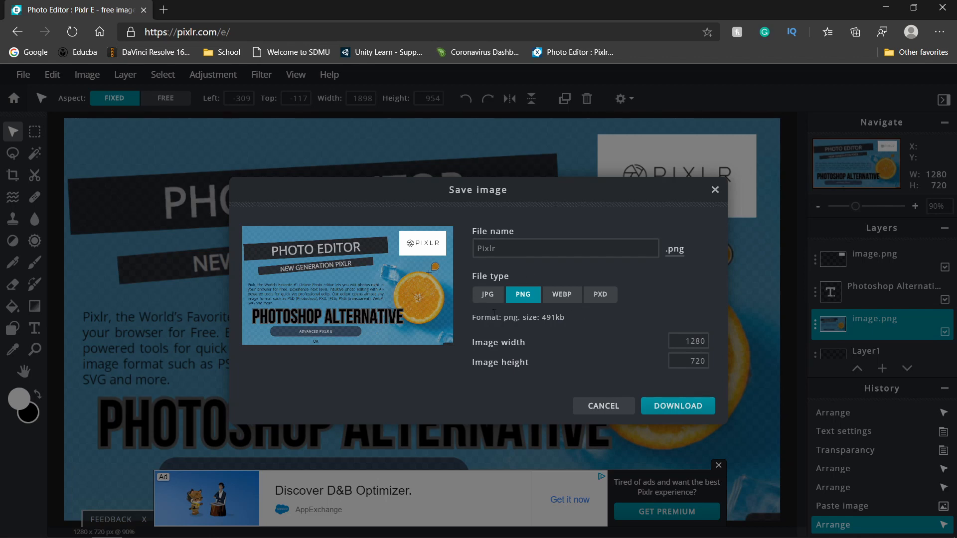
Compare the JPG and PNG file types for the export and choose JPG at High, 100% quality.
click(481, 295)
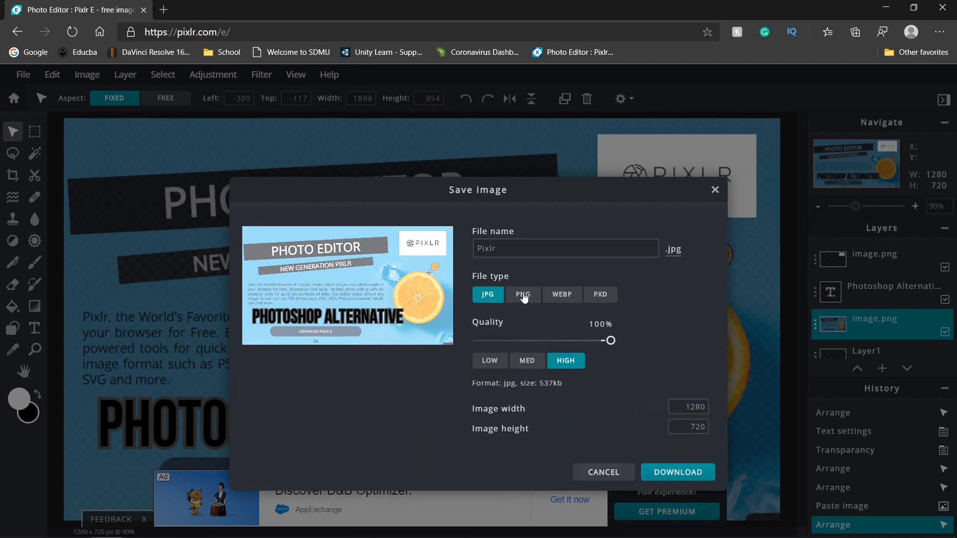
click(520, 295)
click(486, 296)
click(529, 301)
click(486, 295)
drag(571, 342, 649, 339)
click(557, 358)
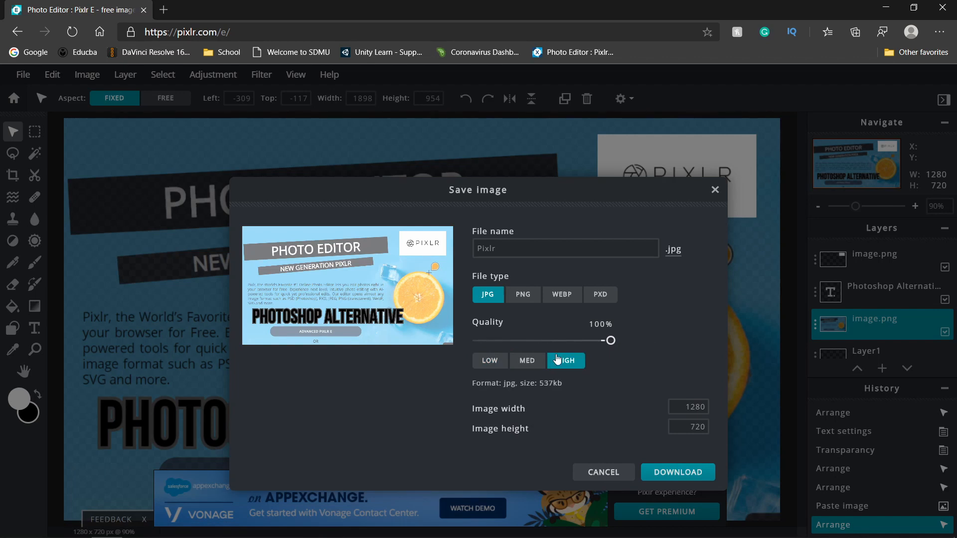
click(524, 294)
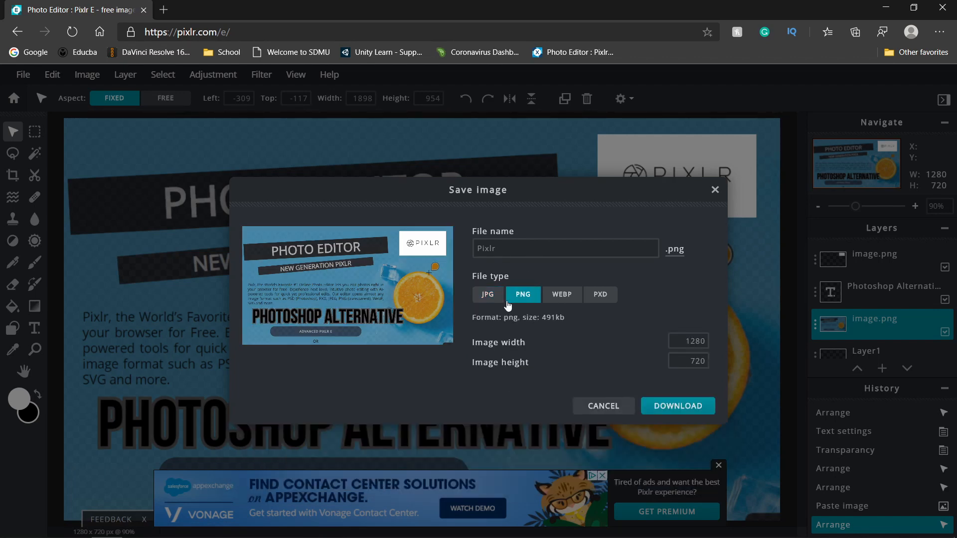
click(486, 300)
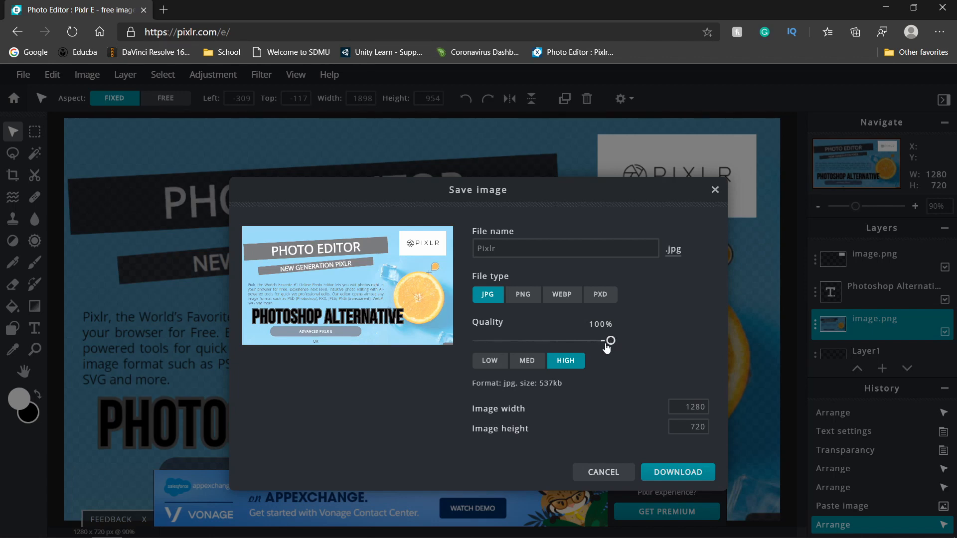
mouse_move(612, 344)
mouse_down()
mouse_move(598, 347)
mouse_move(609, 348)
mouse_up()
Download the image as Pixlr.jpg, saving it in the offered folder, and close the save dialog.
click(678, 474)
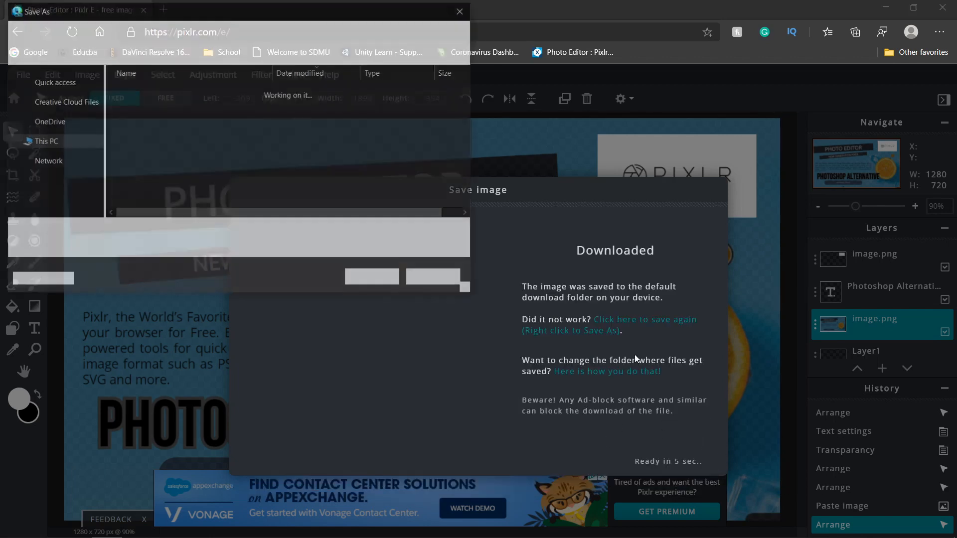
click(375, 279)
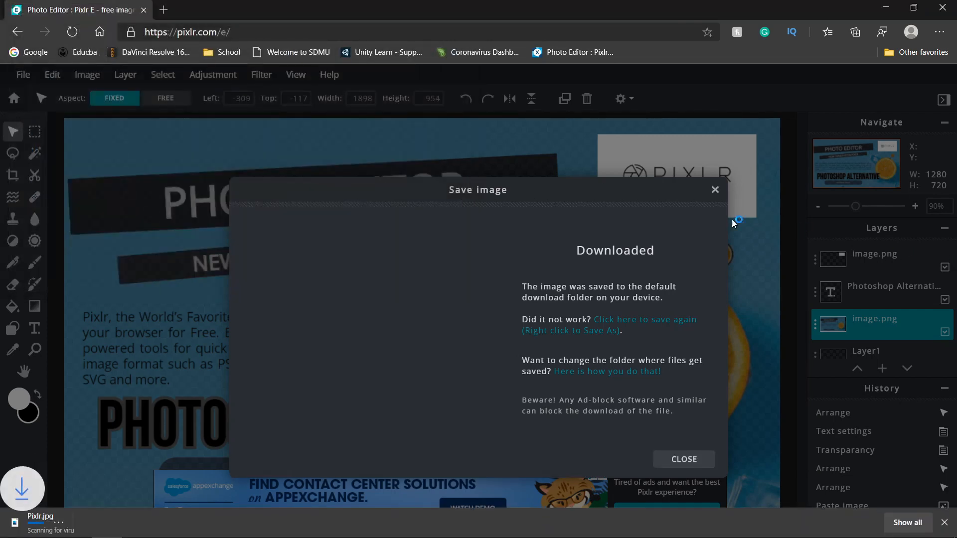
click(714, 189)
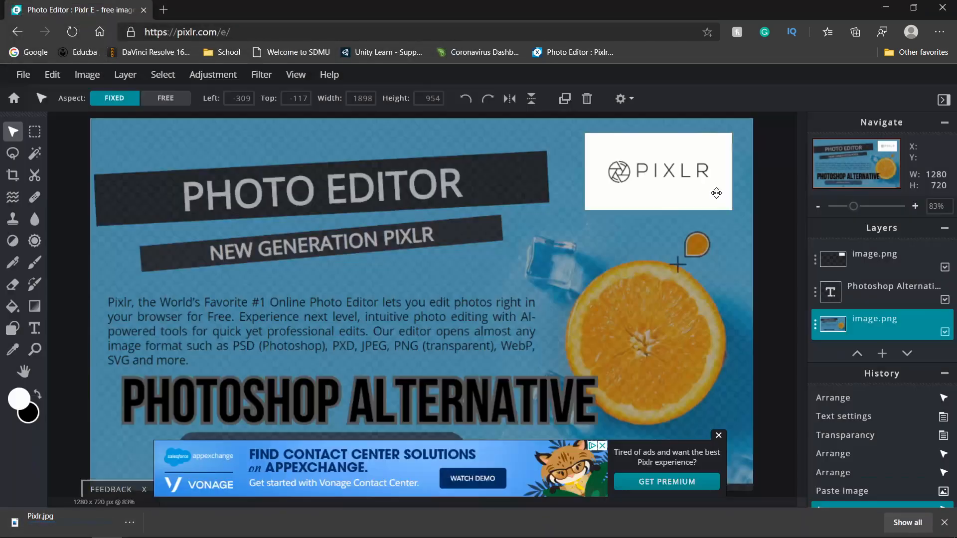
Return to the Pixlr E start page and open the account login.
click(13, 98)
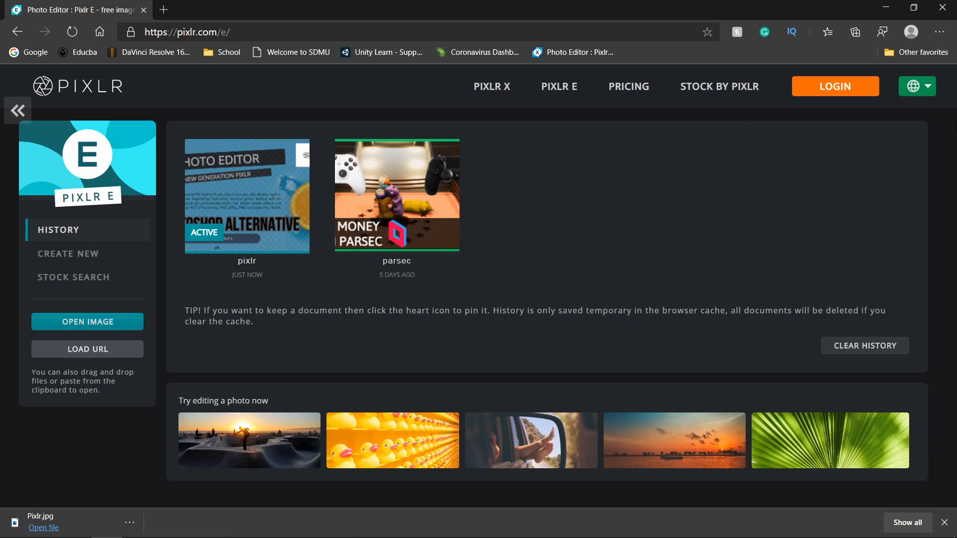
click(835, 87)
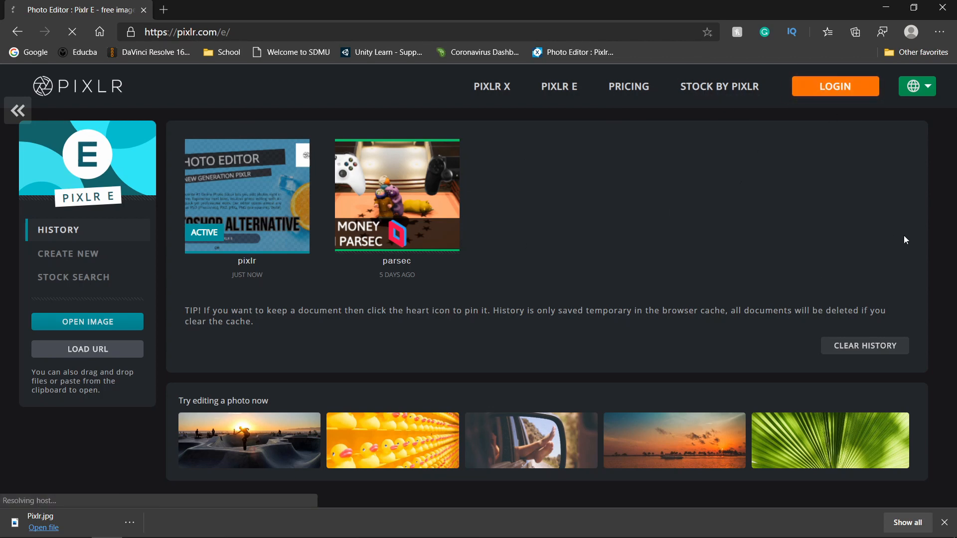